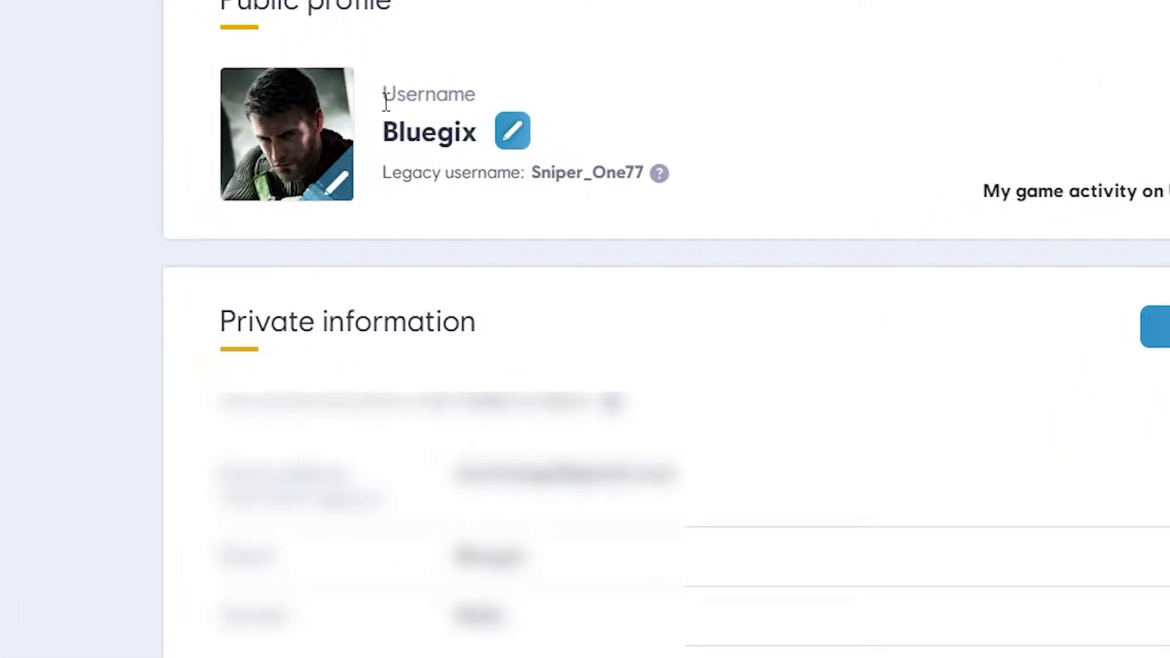
- Check the current and legacy usernames on the profile and close the legacy username info box
{"action": "double_click", "coordinate": [387, 138]}
{"action": "left_click", "coordinate": [393, 168]}
{"action": "left_click_drag", "start_coordinate": [391, 172], "coordinate": [659, 179]}
{"action": "mouse_move", "coordinate": [659, 176]}
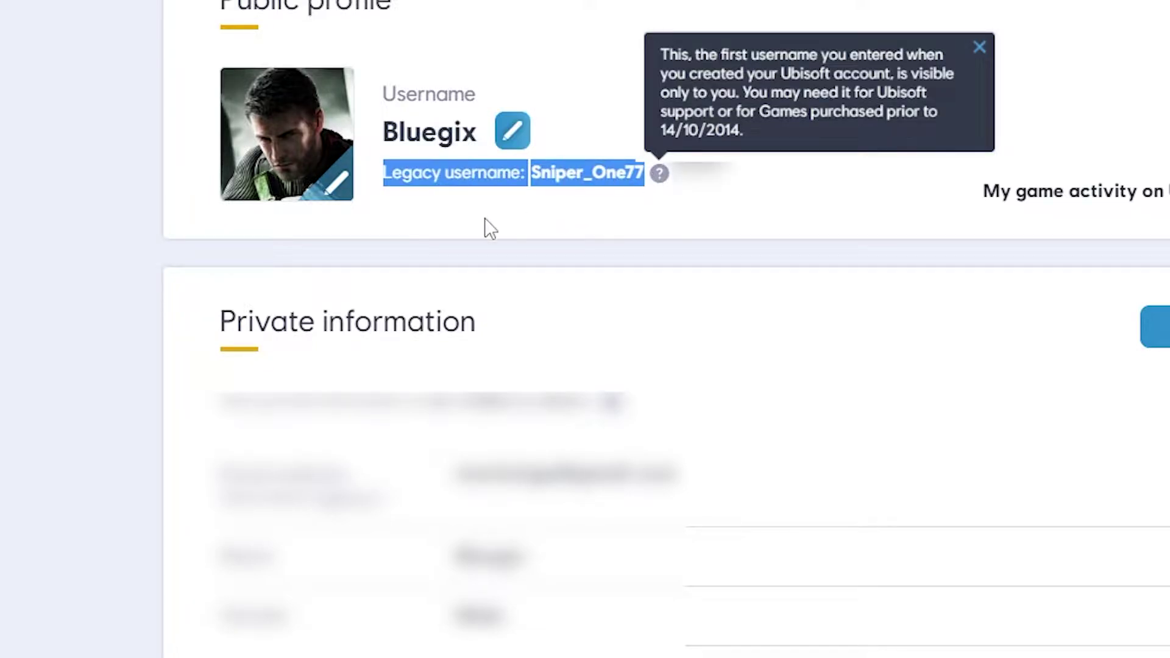
{"action": "left_click", "coordinate": [510, 203]}
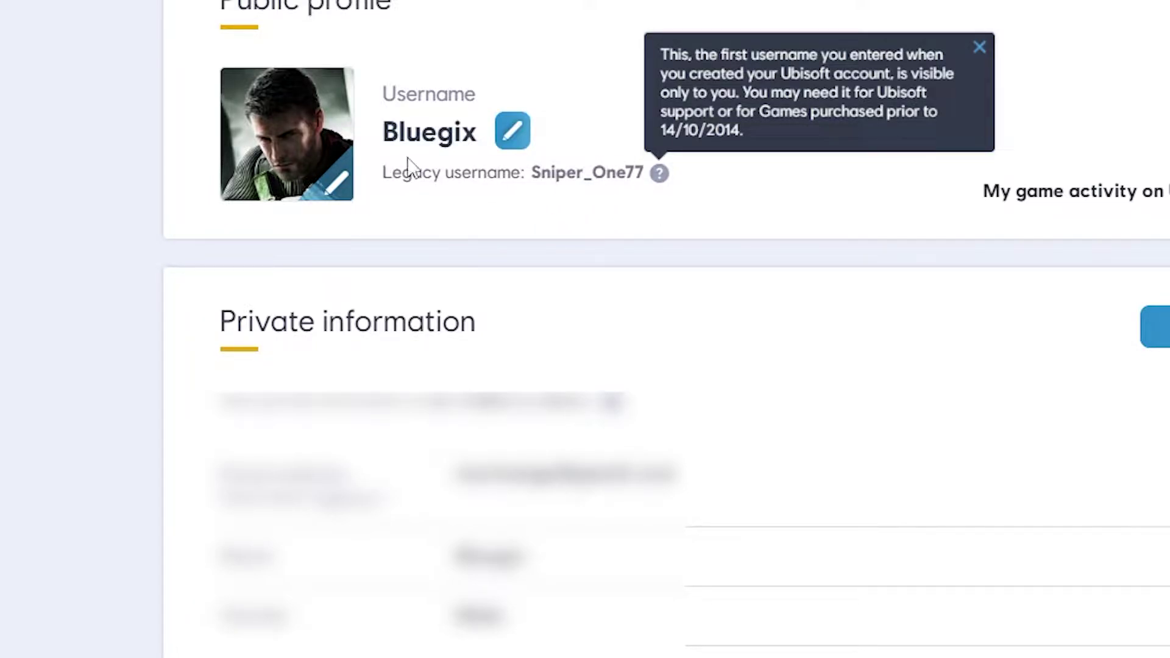
{"action": "left_click", "coordinate": [1006, 364]}
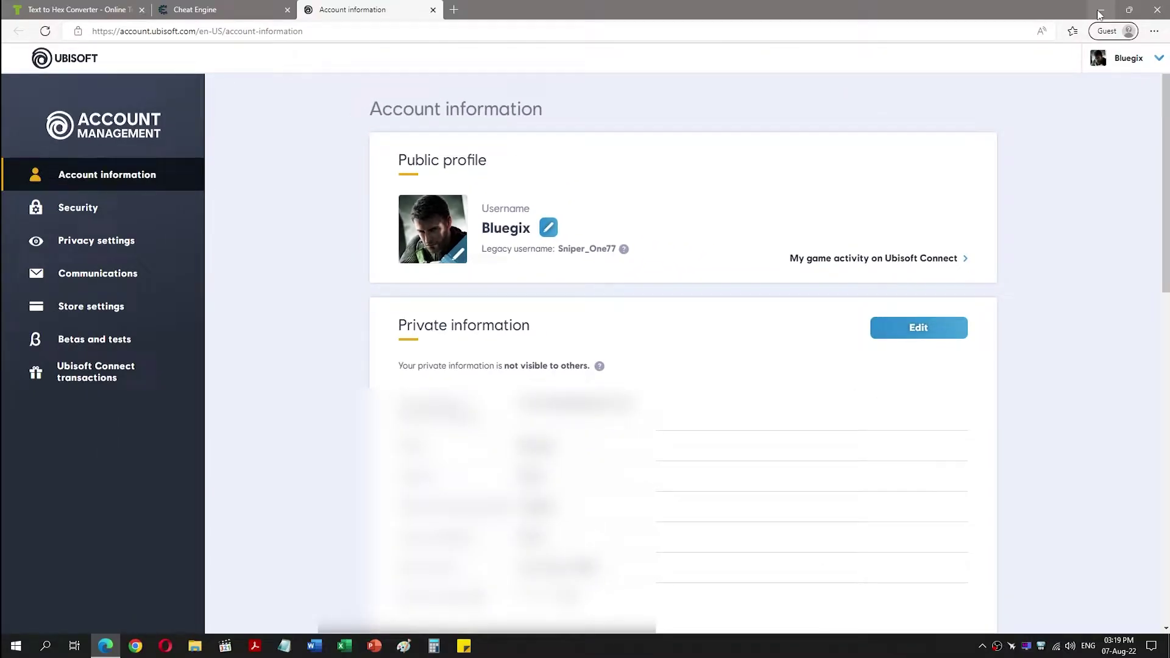
- Bring up the Cheat Engine website's download page in the browser
{"action": "left_click", "coordinate": [1101, 10]}
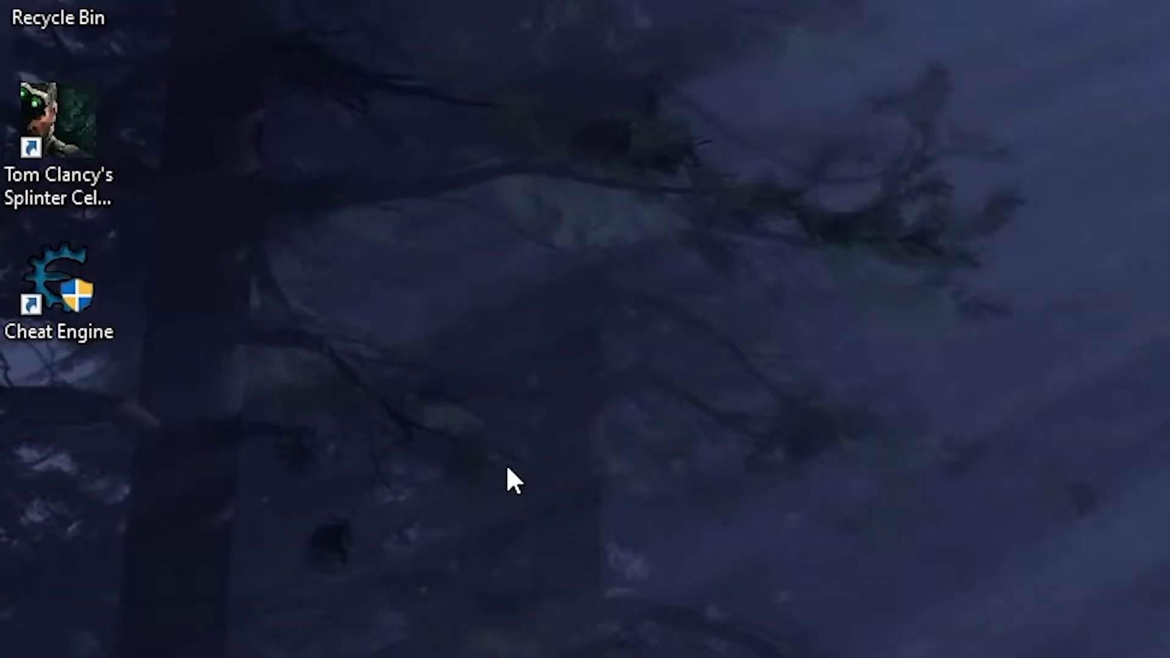
{"action": "left_click", "coordinate": [112, 318]}
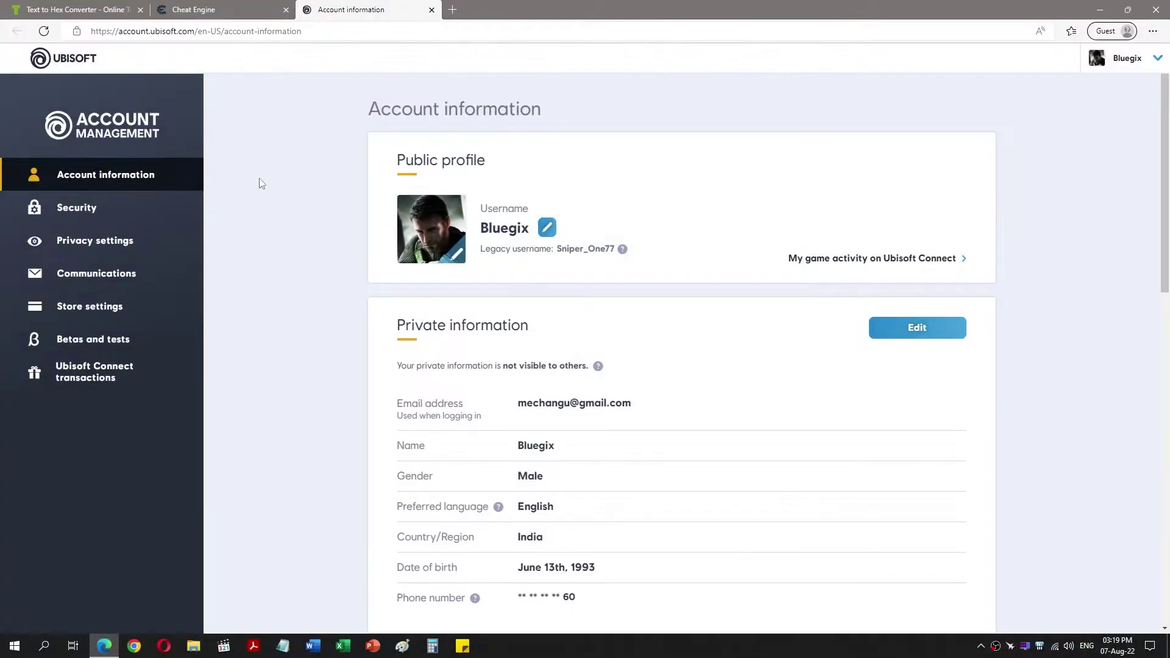
{"action": "left_click", "coordinate": [254, 7]}
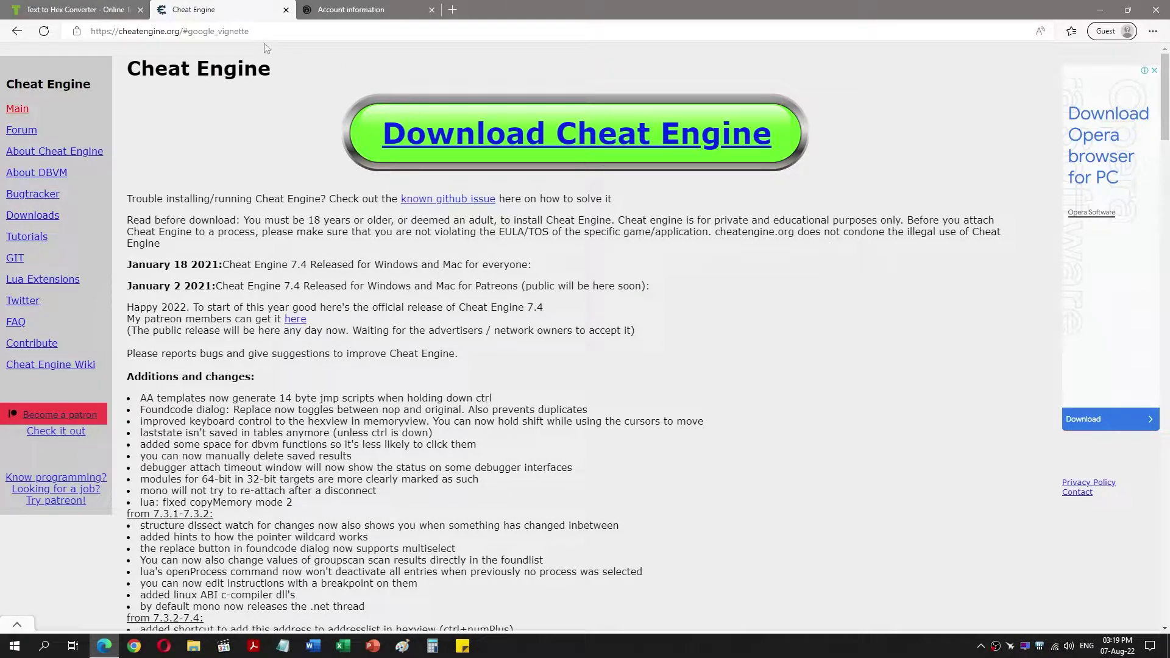
- Launch Cheat Engine 7.4 and Splinter Cell Blacklist from their desktop shortcuts
{"action": "left_click", "coordinate": [1099, 10]}
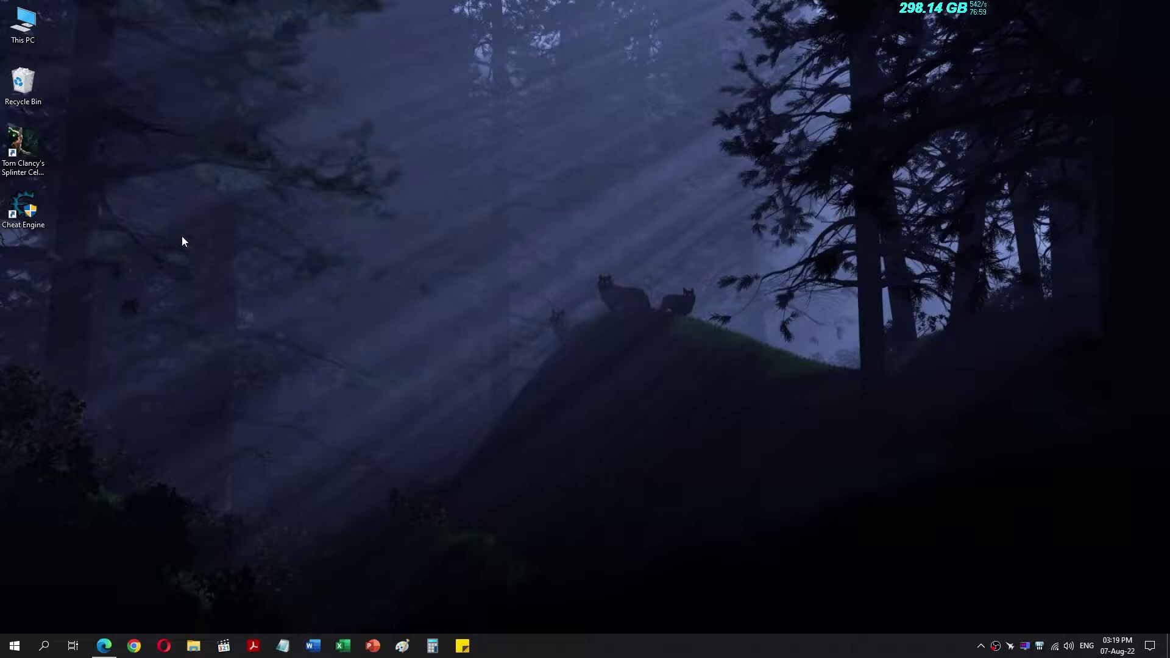
{"action": "double_click", "coordinate": [23, 207]}
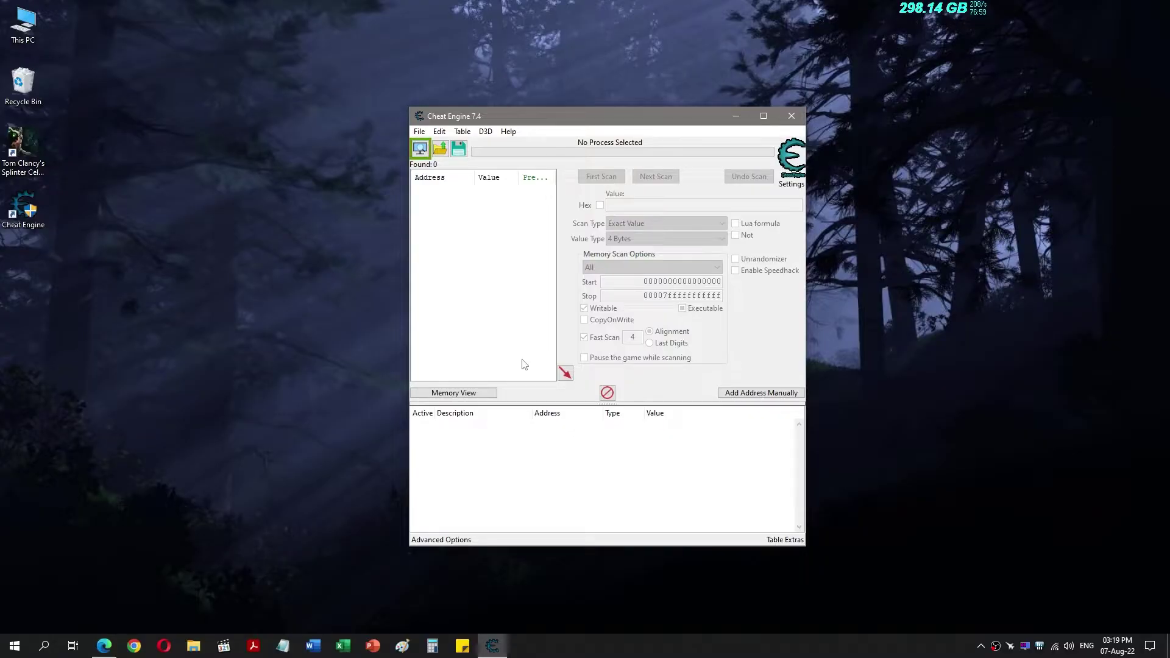
{"action": "double_click", "coordinate": [32, 149]}
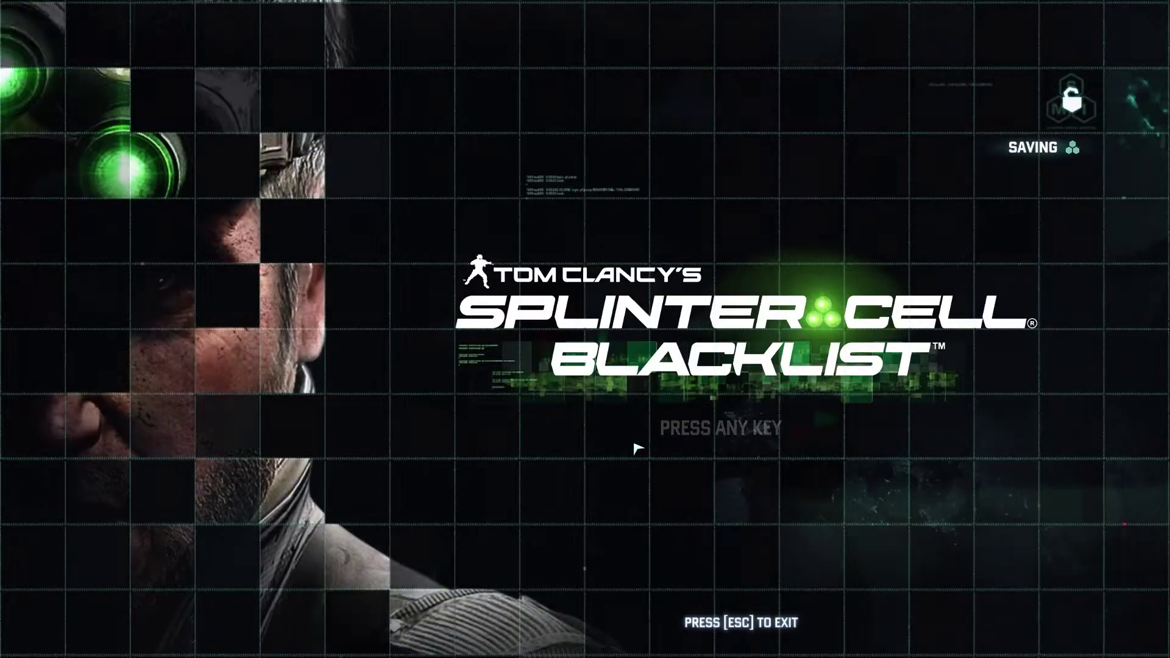
- Pass the title screen, check the ONLINE party shows the legacy username, and return to the SMI map
{"action": "left_click", "coordinate": [690, 430]}
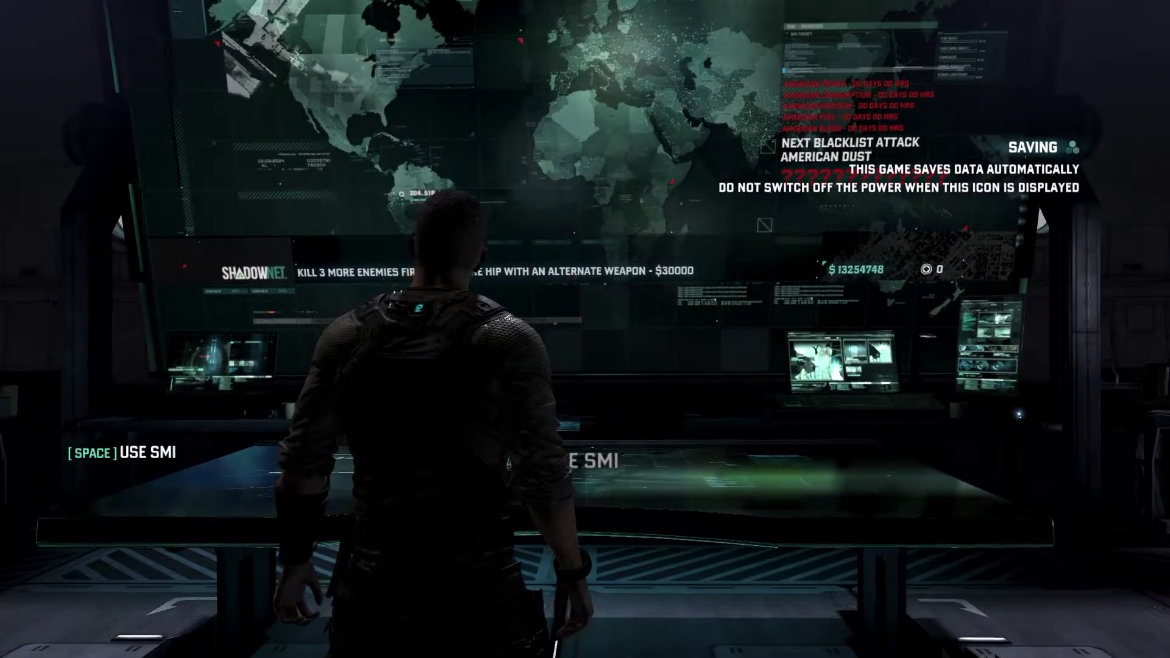
{"action": "key", "text": "space"}
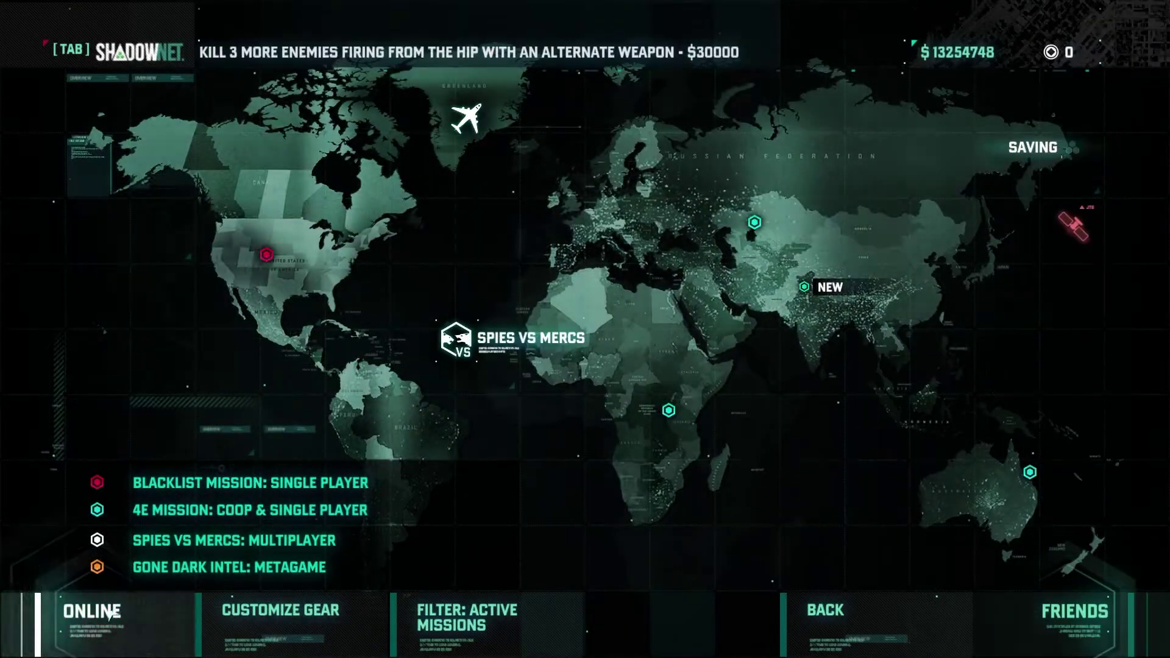
{"action": "left_click", "coordinate": [109, 612]}
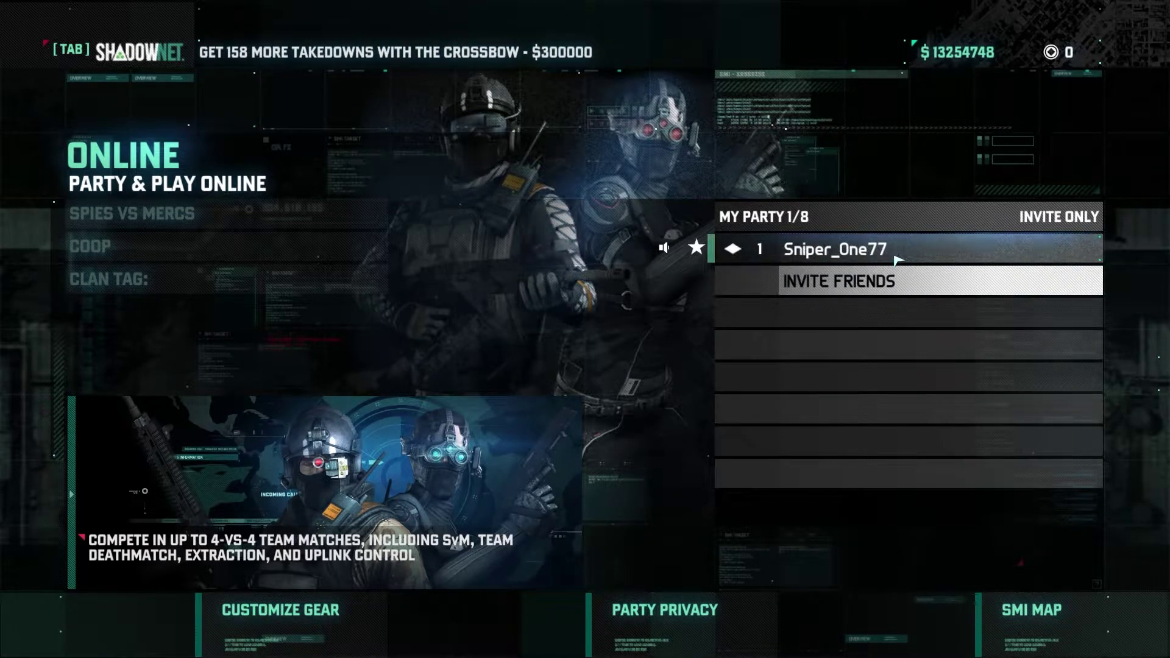
{"action": "key", "text": "Escape"}
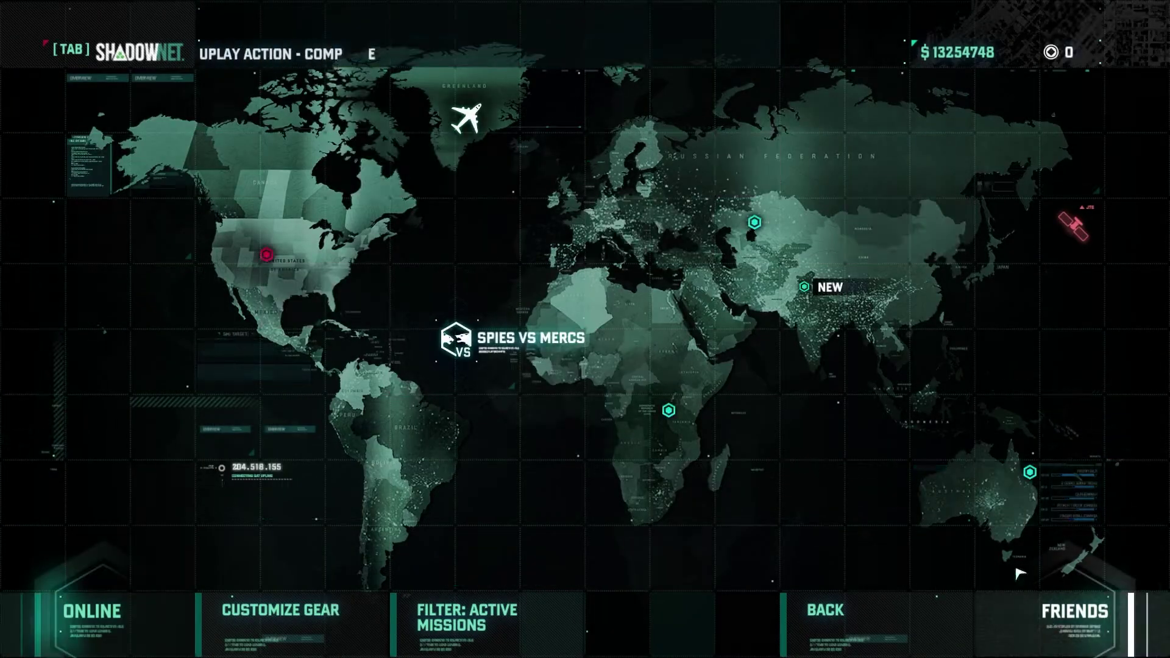
{"action": "key", "text": "alt+Tab"}
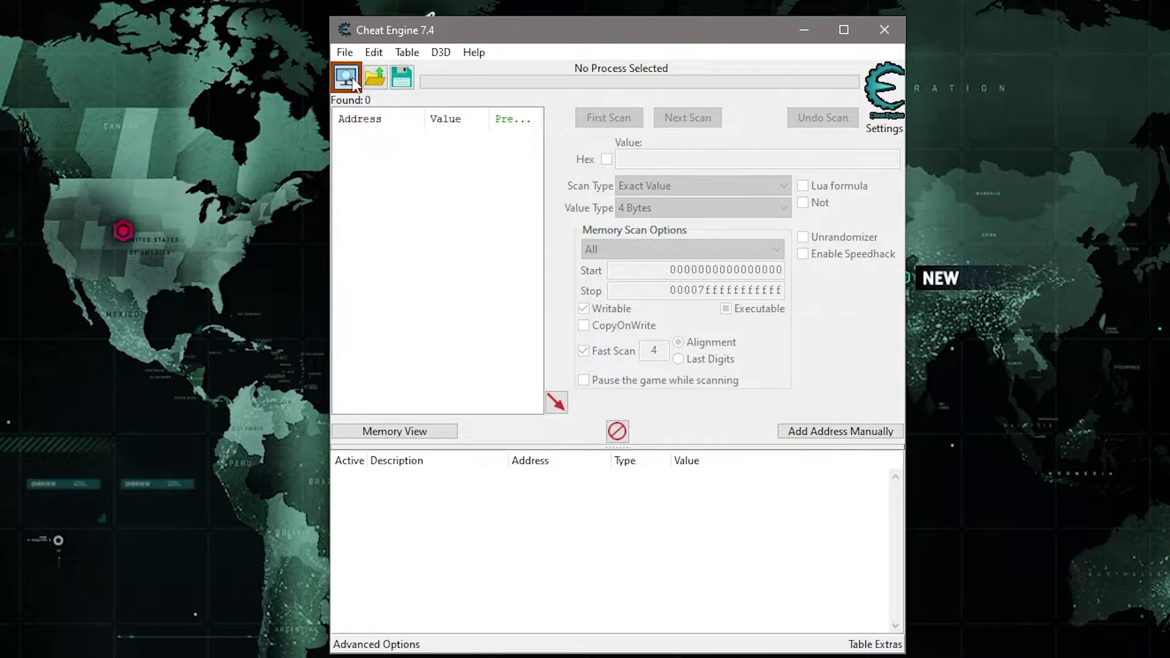
- Attach Cheat Engine to the 00004344-Blacklist process and set Value Type to Array of byte
{"action": "left_click", "coordinate": [346, 78]}
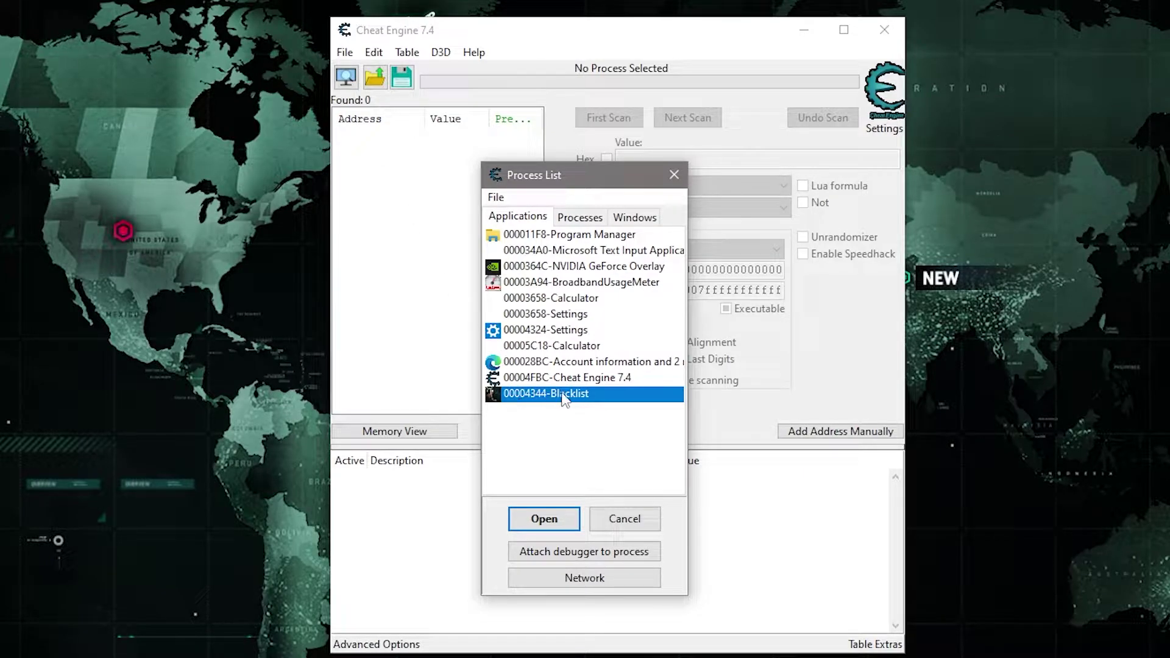
{"action": "left_click", "coordinate": [562, 522]}
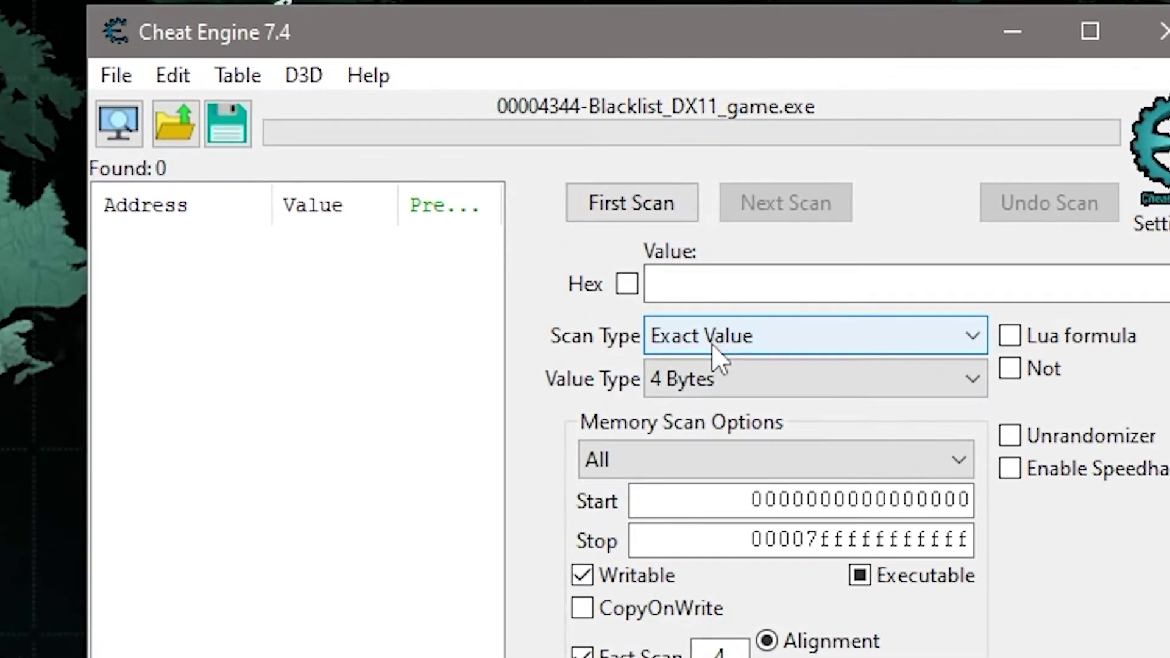
{"action": "left_click", "coordinate": [649, 209]}
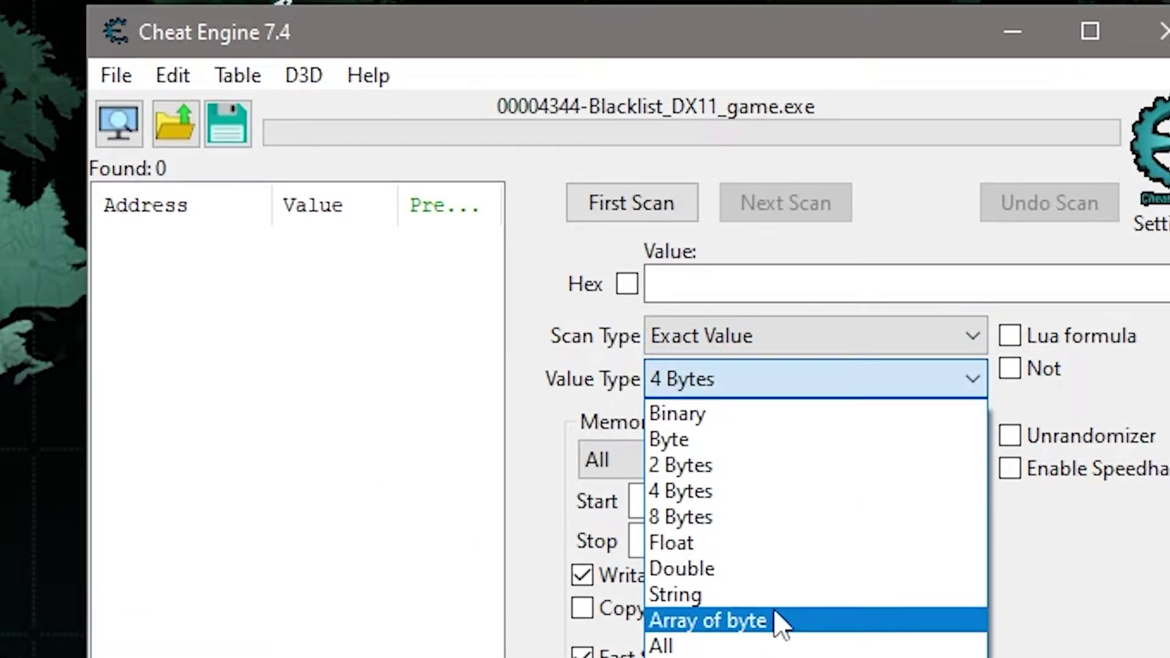
{"action": "left_click", "coordinate": [776, 622]}
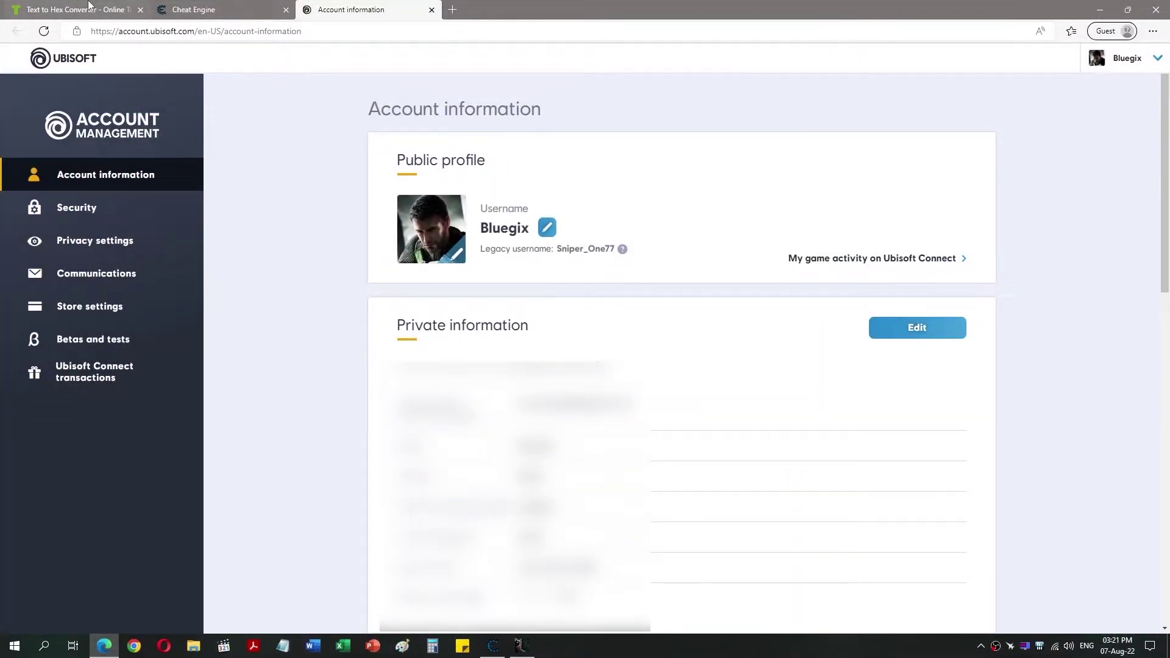
- Enter the legacy username in the Text to Hex Converter, convert it, and select the hex output
{"action": "left_click", "coordinate": [116, 11]}
{"action": "left_click_drag", "start_coordinate": [265, 61], "coordinate": [789, 91]}
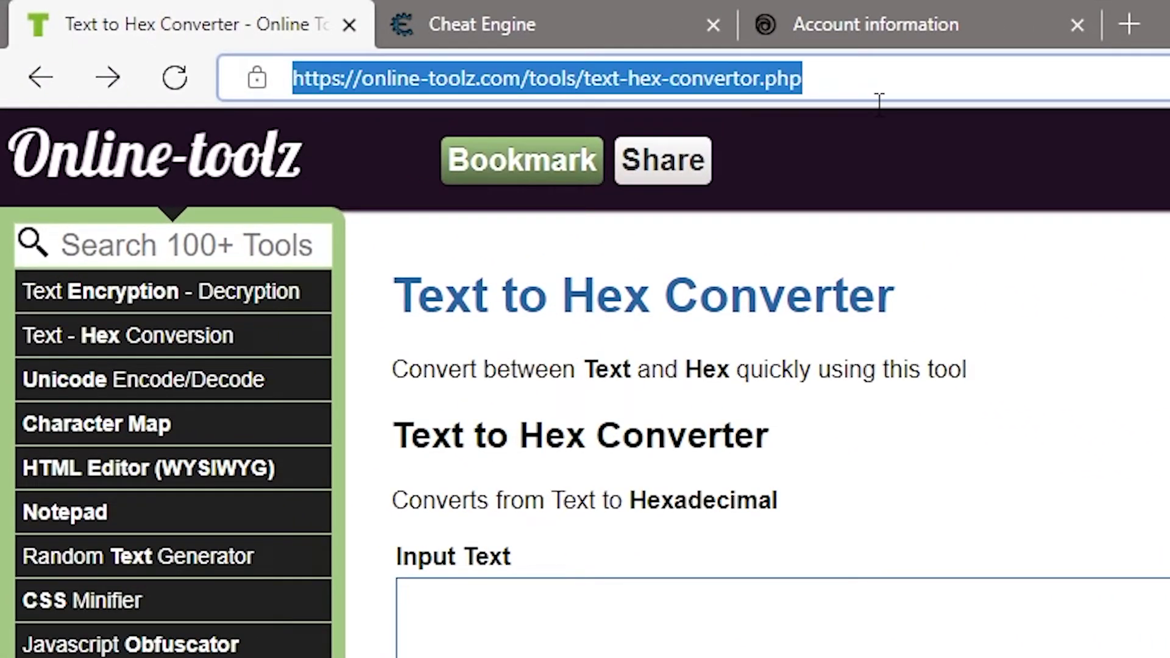
{"action": "left_click", "coordinate": [1113, 347]}
{"action": "left_click_drag", "start_coordinate": [409, 305], "coordinate": [909, 305]}
{"action": "left_click", "coordinate": [1018, 368]}
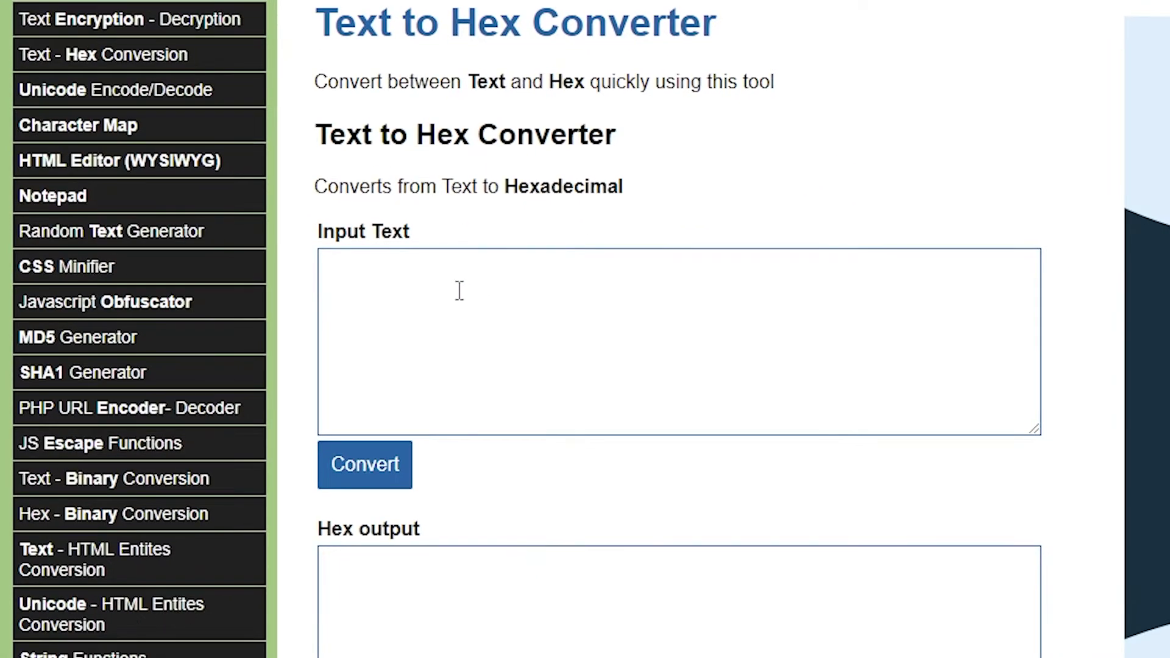
{"action": "left_click", "coordinate": [459, 290]}
{"action": "type", "text": "s"}
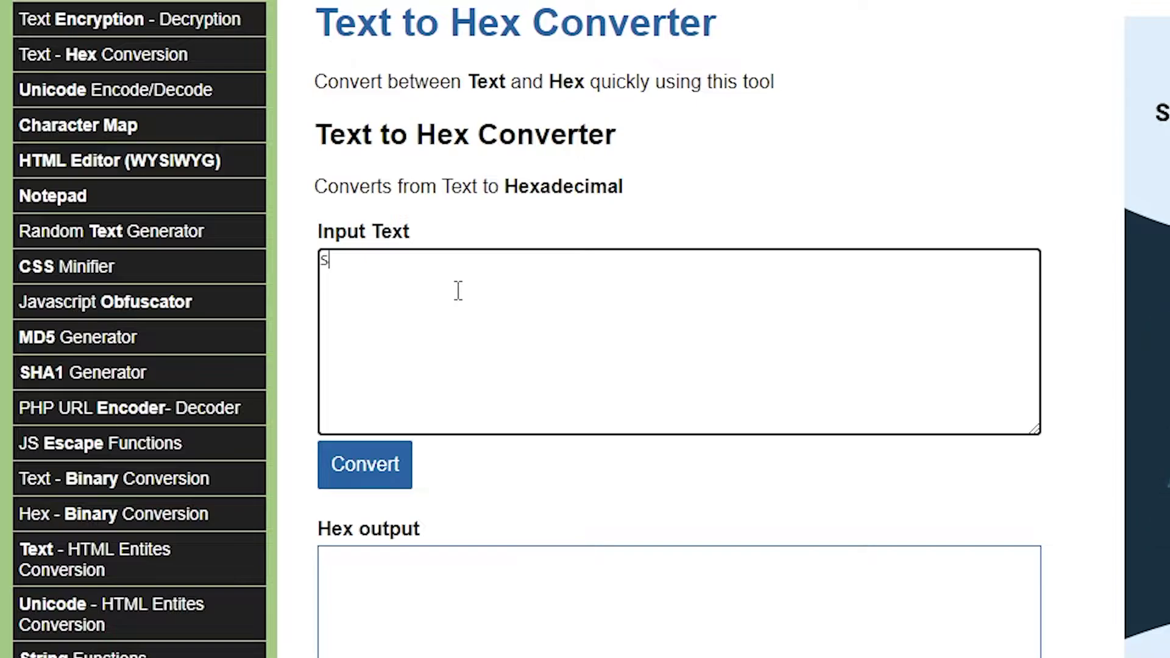
{"action": "type", "text": "niper_One77"}
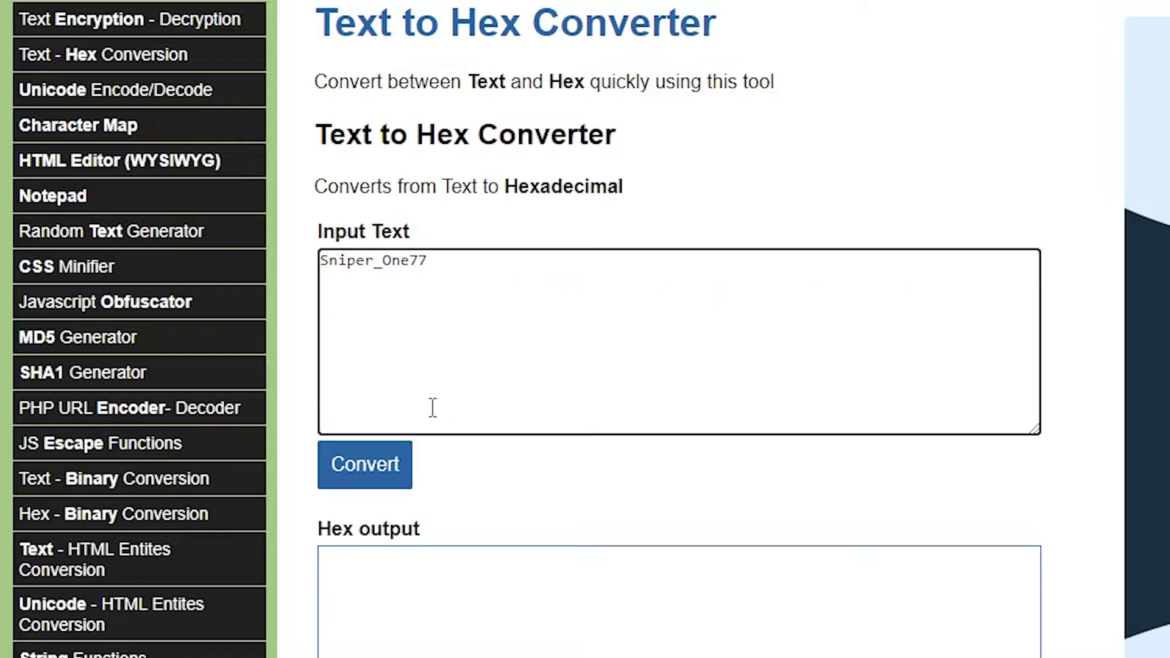
{"action": "left_click", "coordinate": [365, 470]}
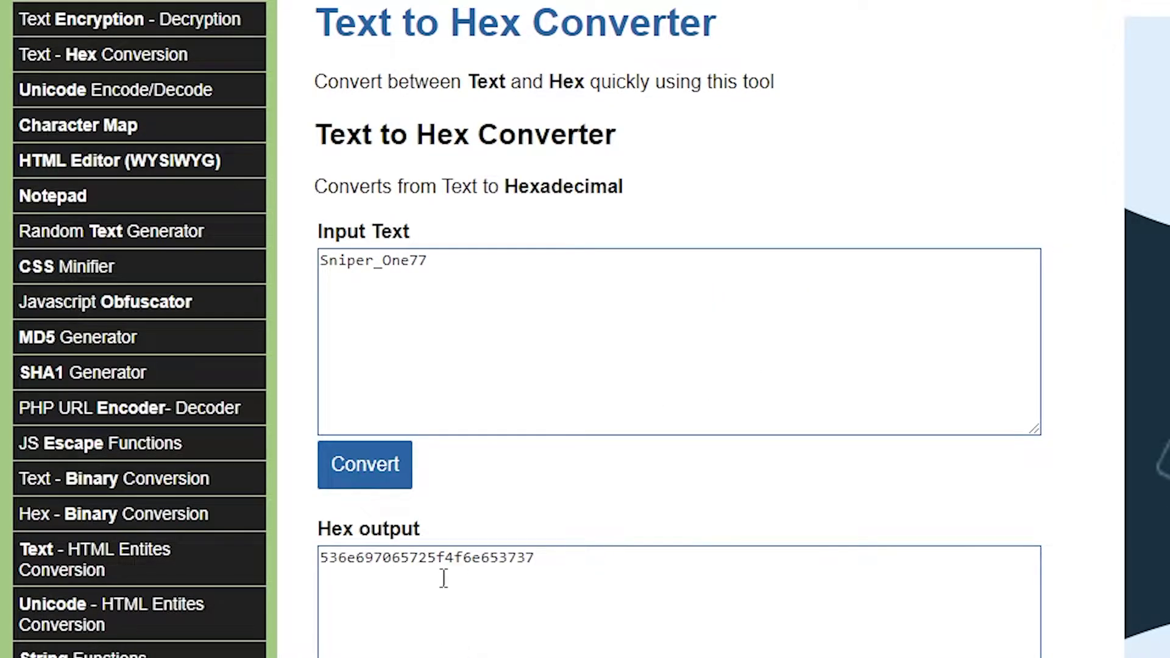
{"action": "left_click_drag", "start_coordinate": [564, 570], "coordinate": [319, 575]}
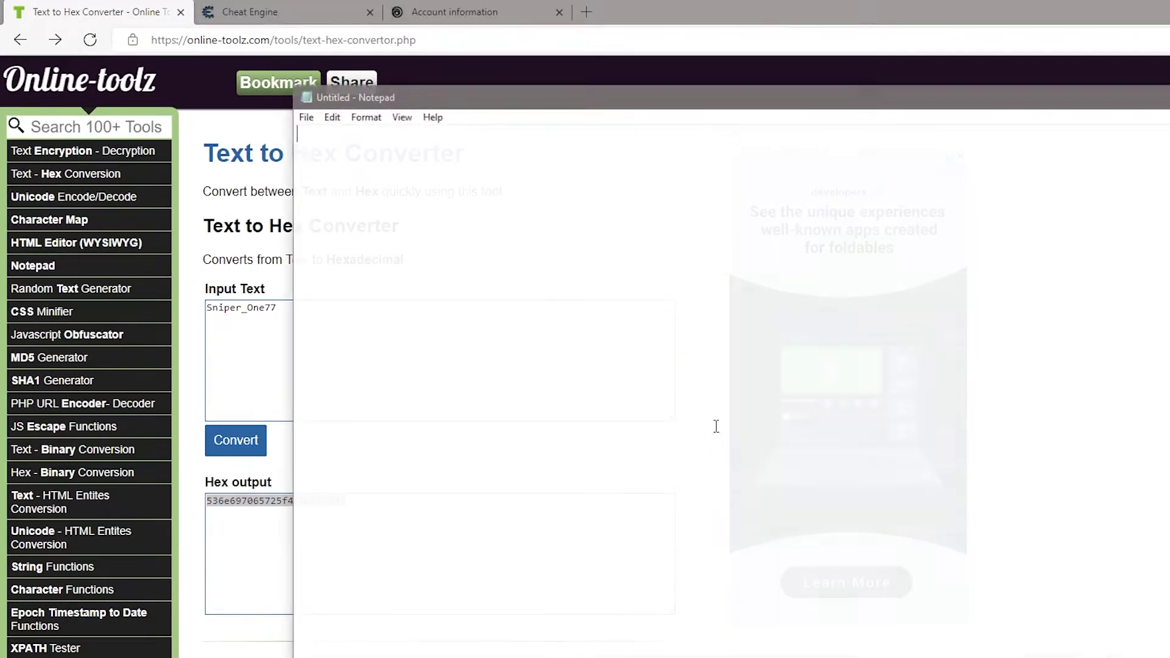
- Write a Notepad line pairing the legacy username and its hex code, separated by a dash
{"action": "type", "text": "536e697065725f4f6e653737"}
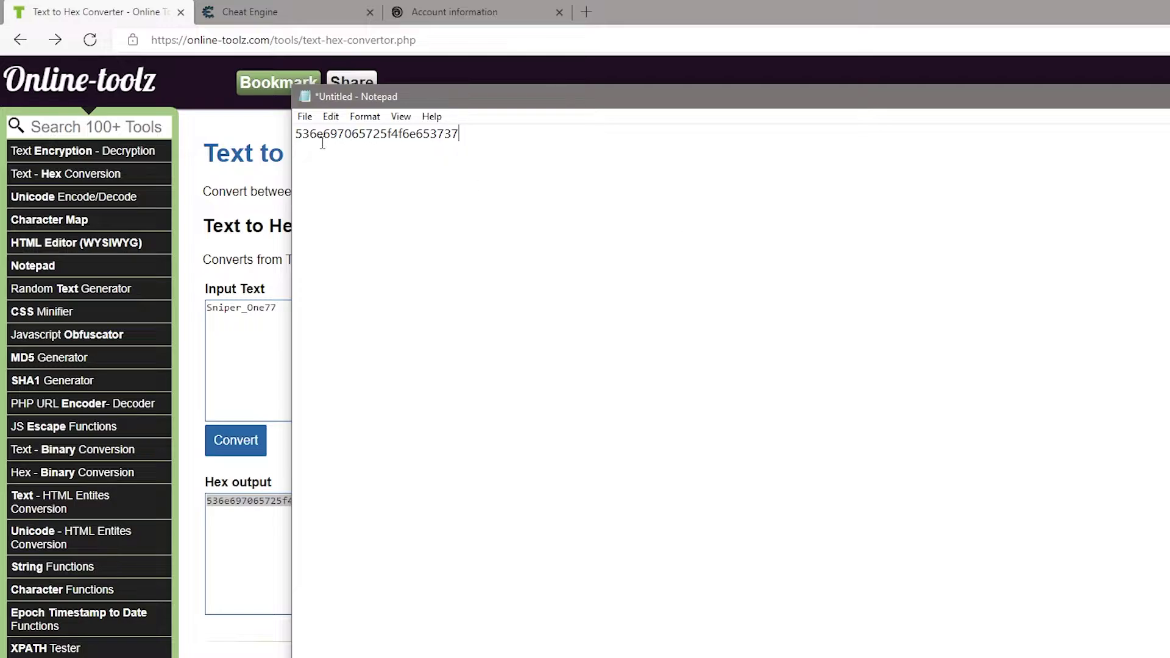
{"action": "triple_click", "coordinate": [279, 314]}
{"action": "key", "text": "ctrl+c"}
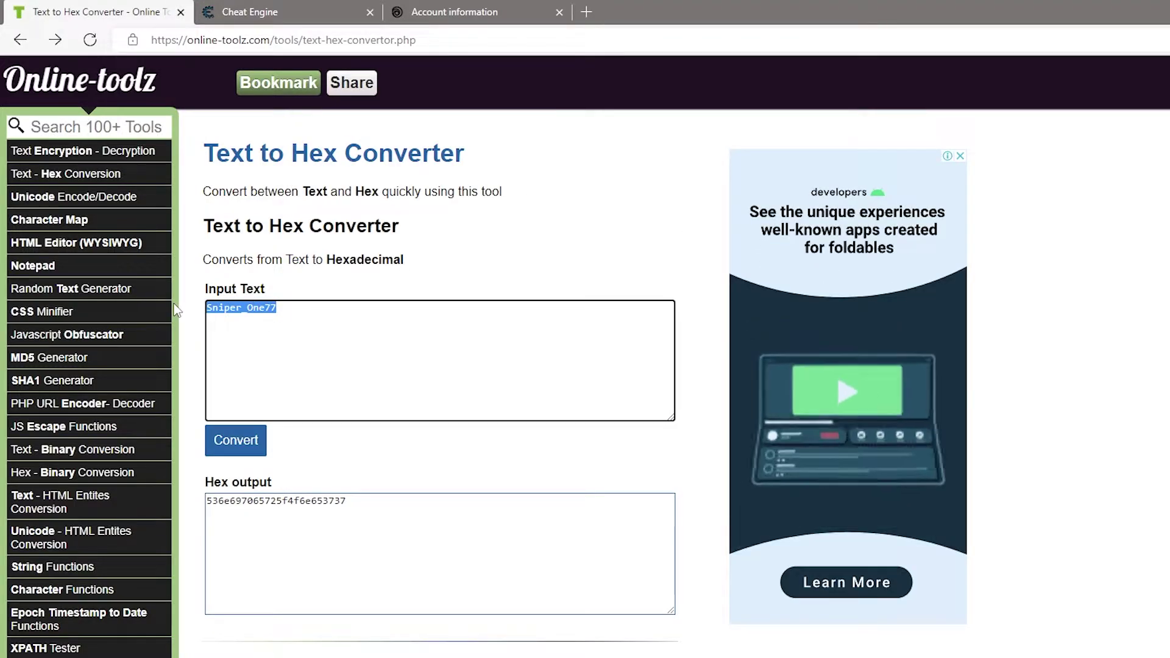
{"action": "key", "text": "alt+Tab"}
{"action": "key", "text": "ctrl+v"}
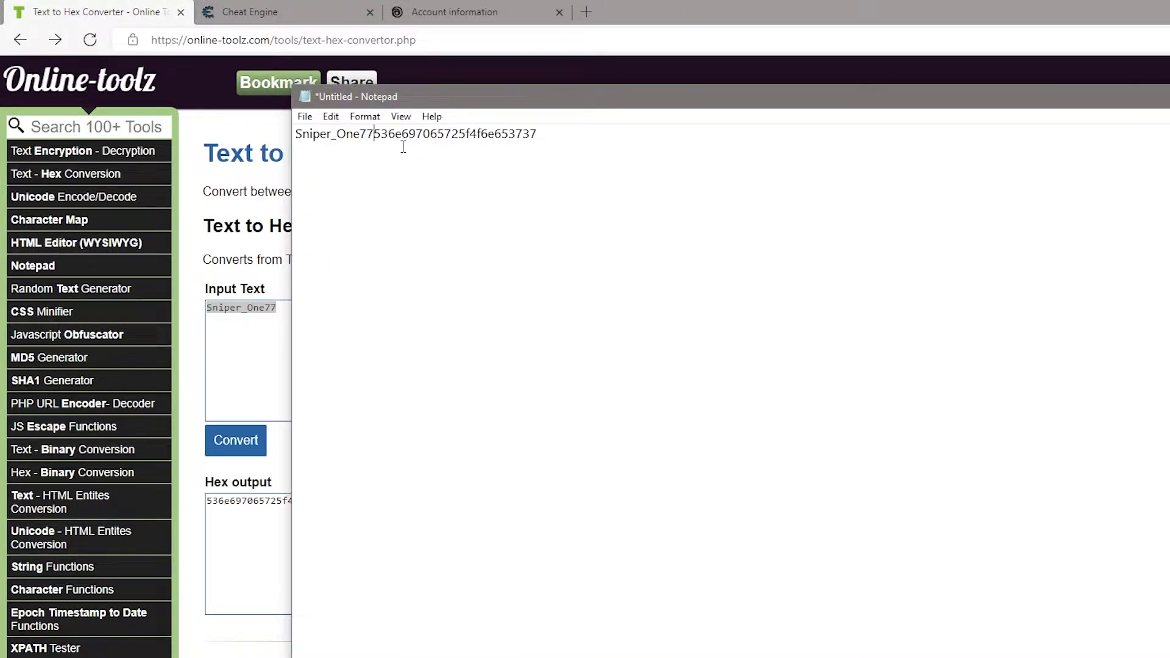
{"action": "type", "text": "-"}
{"action": "left_click", "coordinate": [704, 158]}
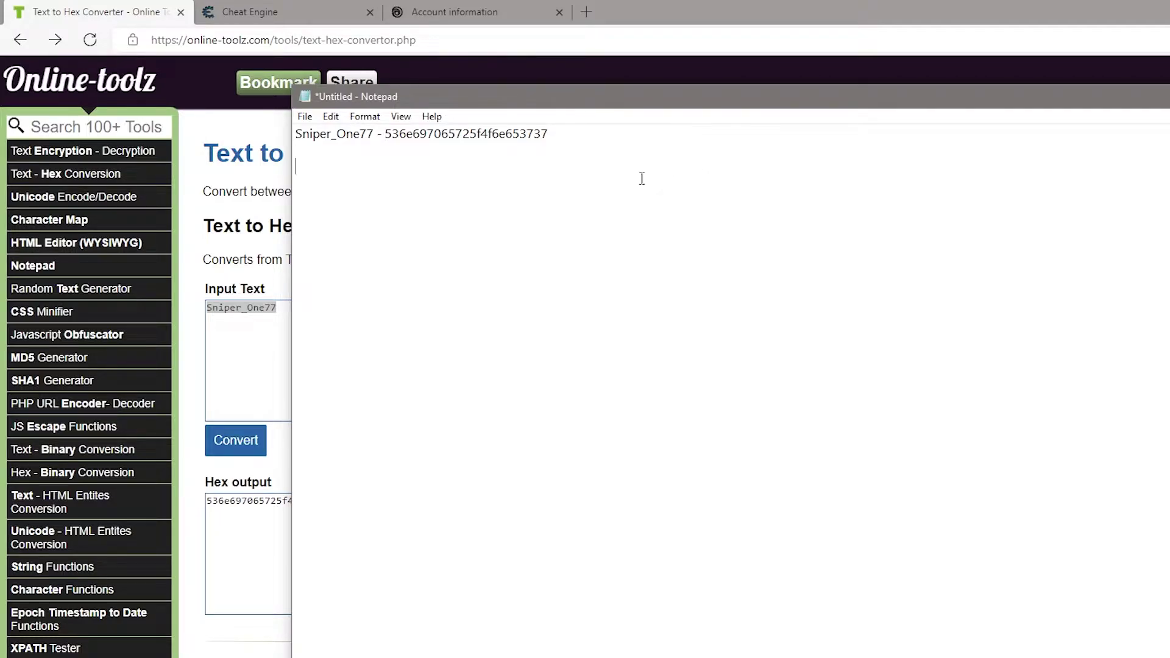
{"action": "key", "text": "alt+Tab"}
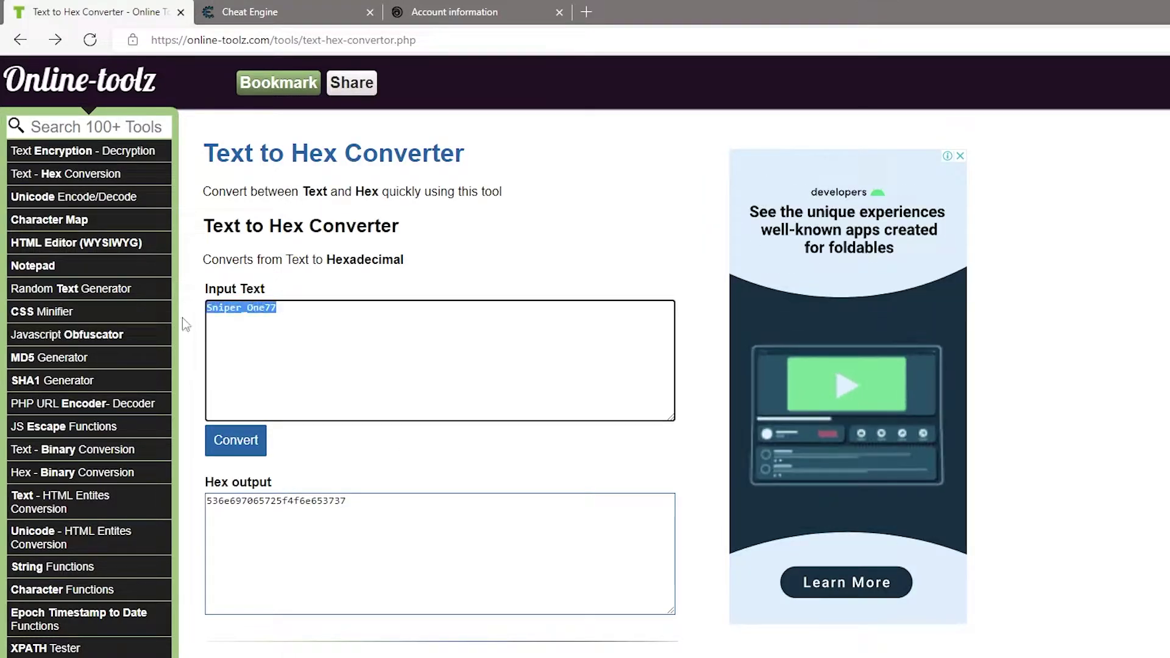
- Convert the new username to hex and select the resulting hex code
{"action": "type", "text": "Blueg"}
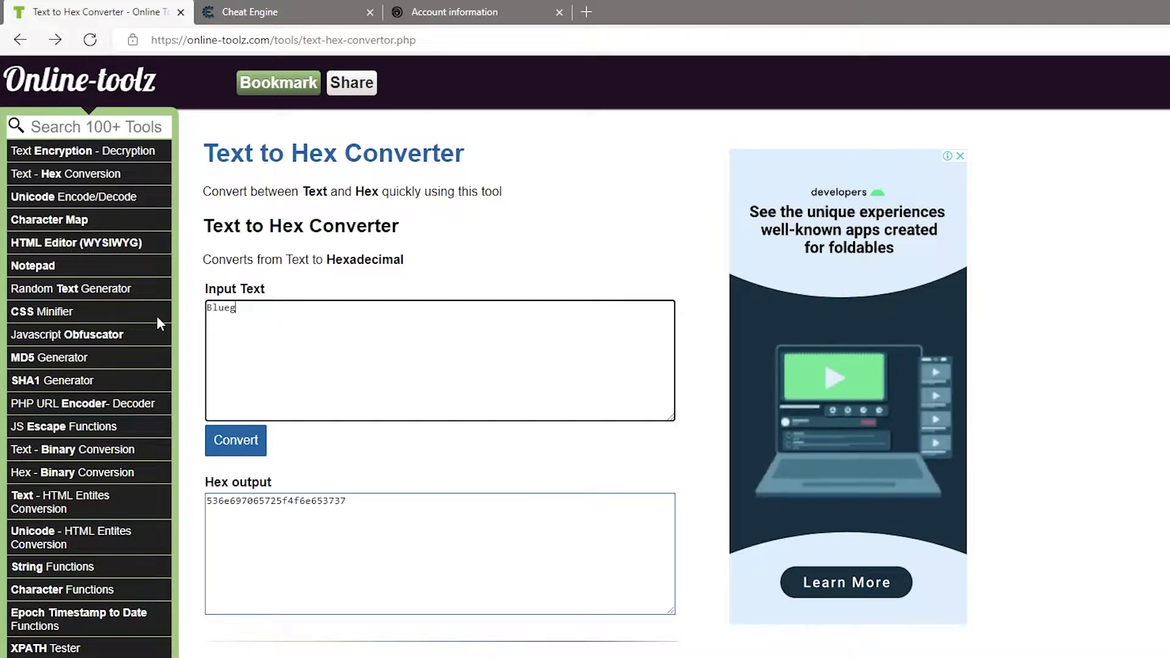
{"action": "type", "text": "ix"}
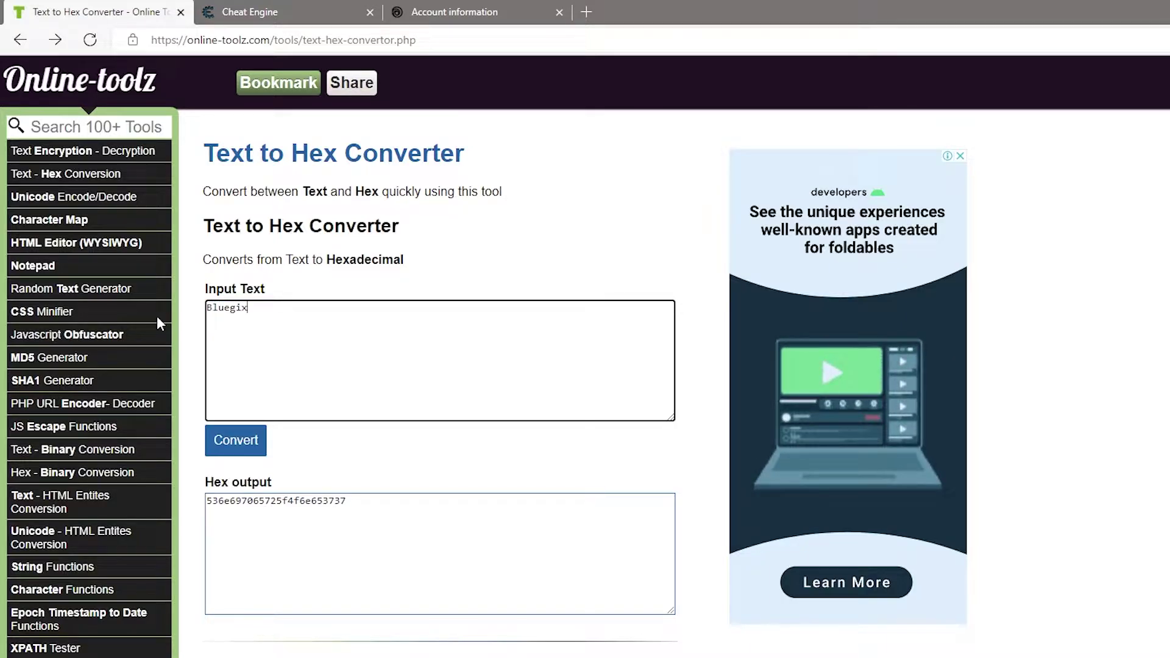
{"action": "left_click", "coordinate": [255, 448]}
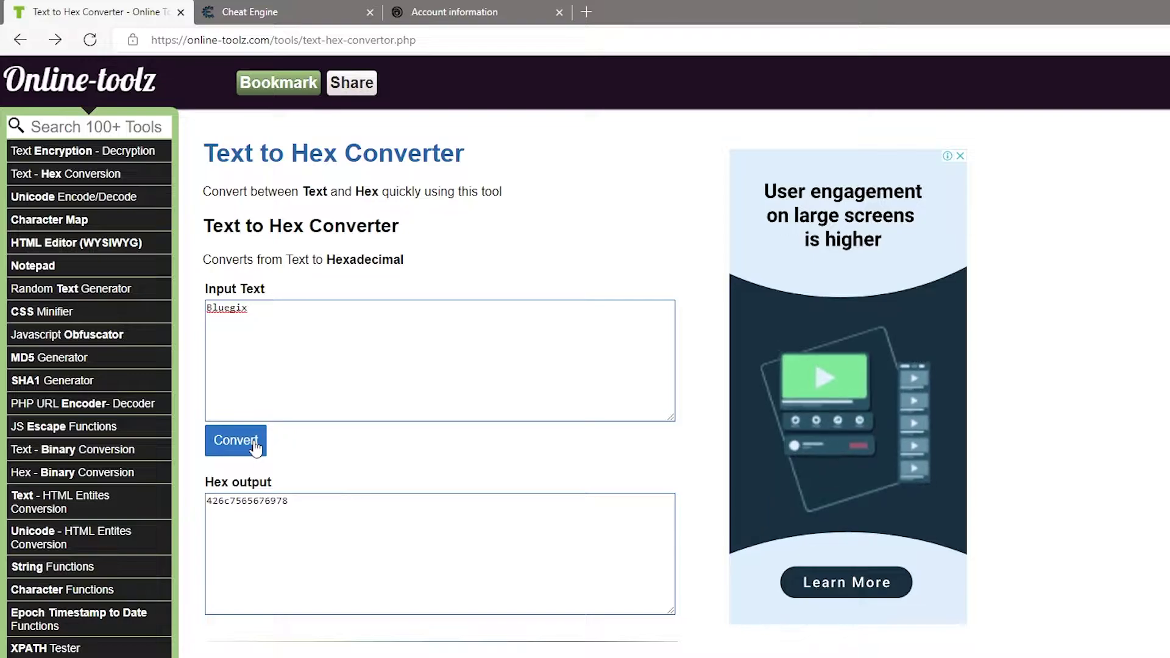
{"action": "left_click_drag", "start_coordinate": [292, 507], "coordinate": [182, 508]}
{"action": "key", "text": "ctrl+c"}
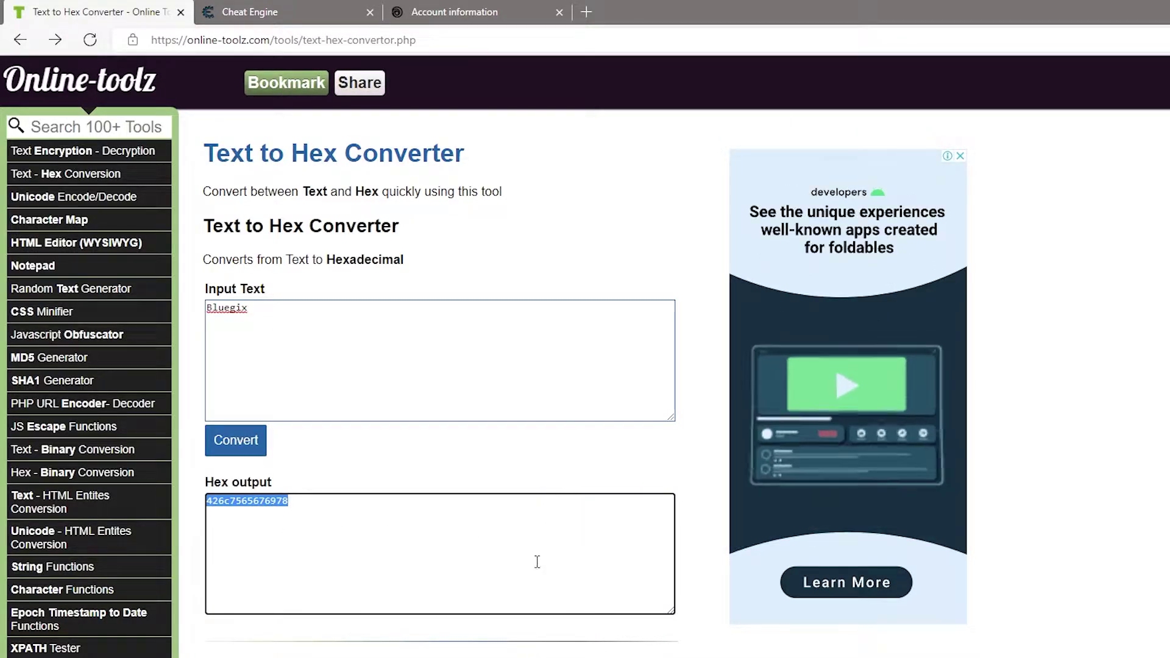
{"action": "key", "text": "alt+Tab"}
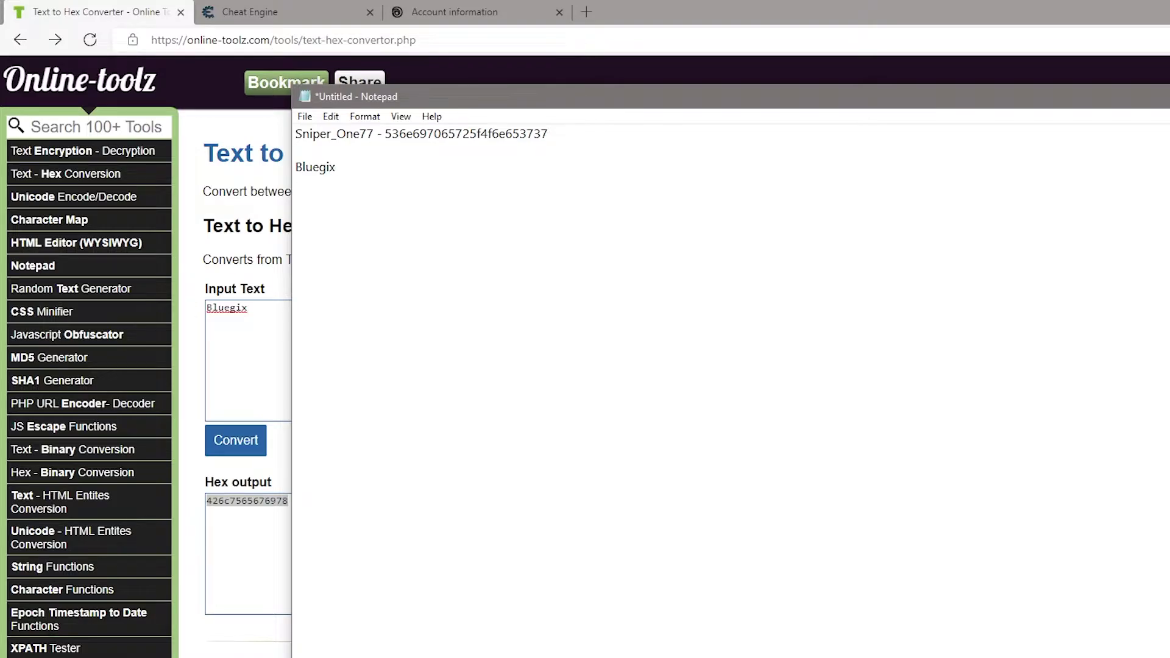
- Paste the new name's hex and note '24 char' plus the reminder to pad 14 characters with zeroes
{"action": "key", "text": "ctrl+v"}
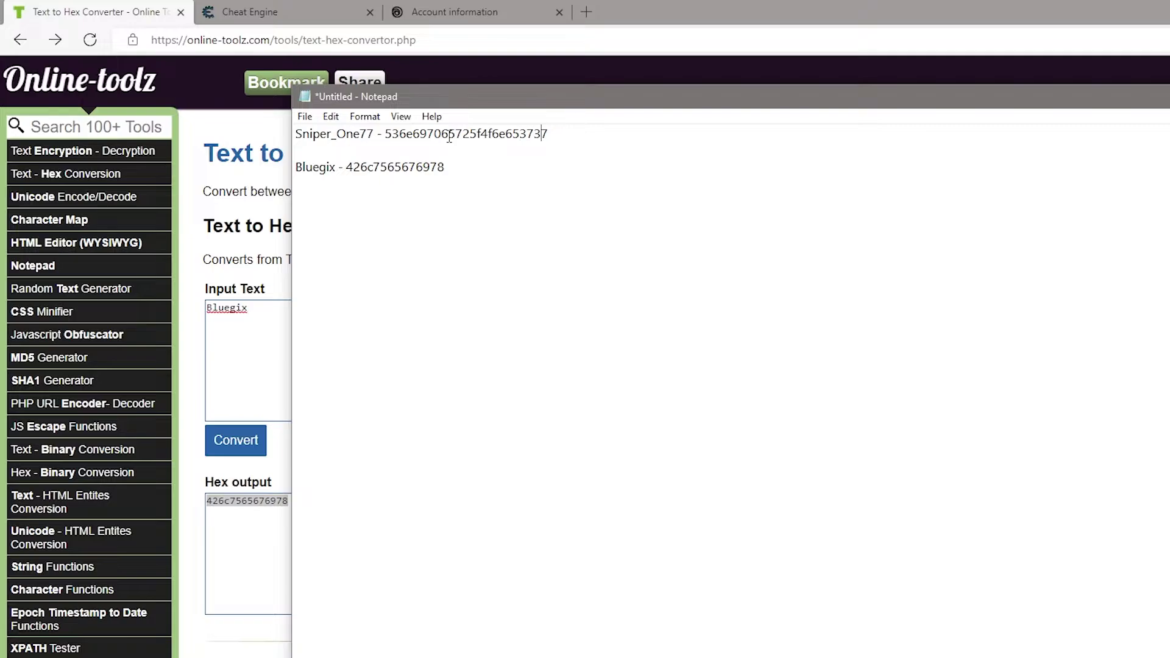
{"action": "type", "text": "24 characters"}
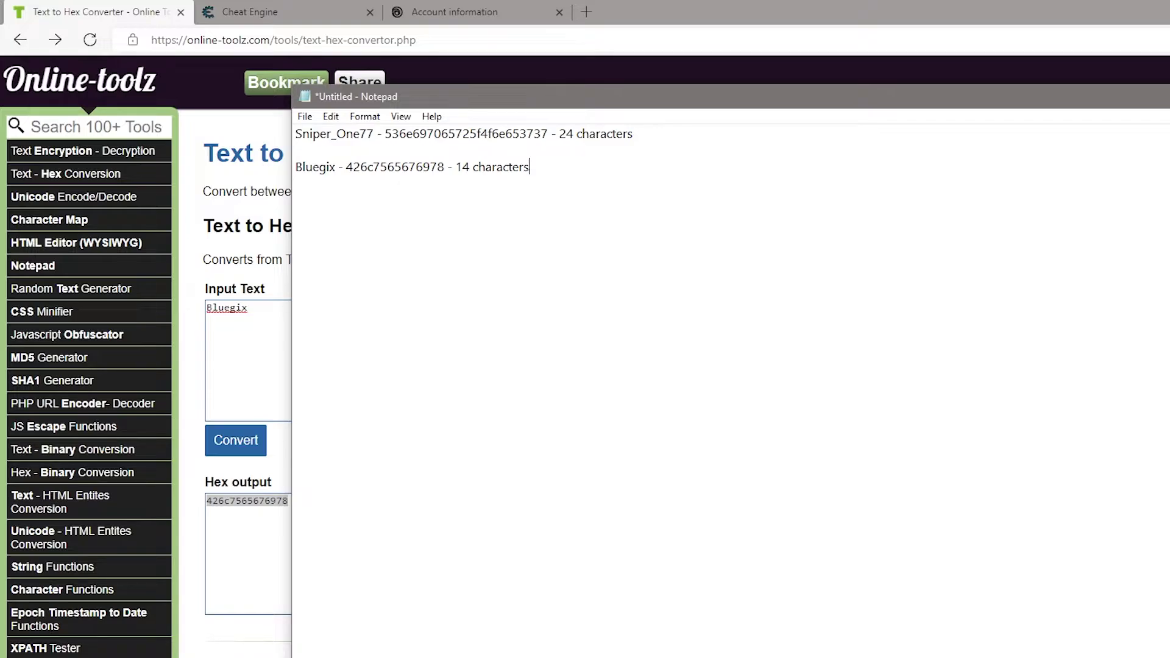
{"action": "type", "text": "Now to match 14 characters to 24 characters in the new name, add zeroes."}
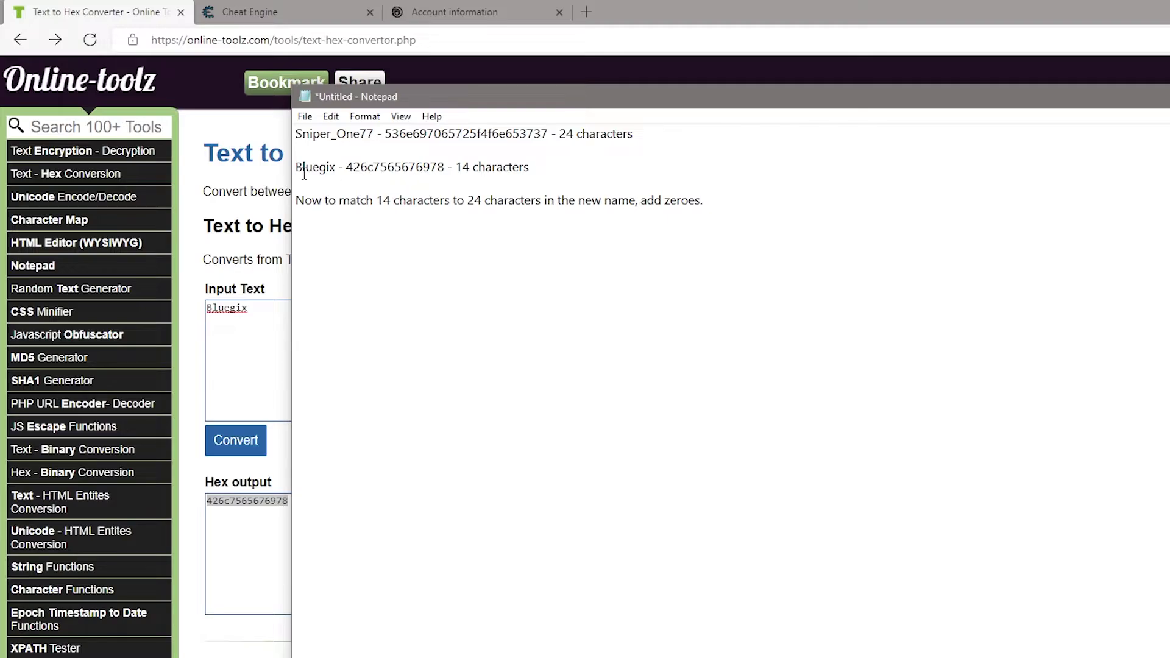
- Duplicate the new username-and-hex line onto a fresh line for zero-padding
{"action": "left_click_drag", "start_coordinate": [295, 166], "coordinate": [446, 164]}
{"action": "key", "text": "ctrl+c"}
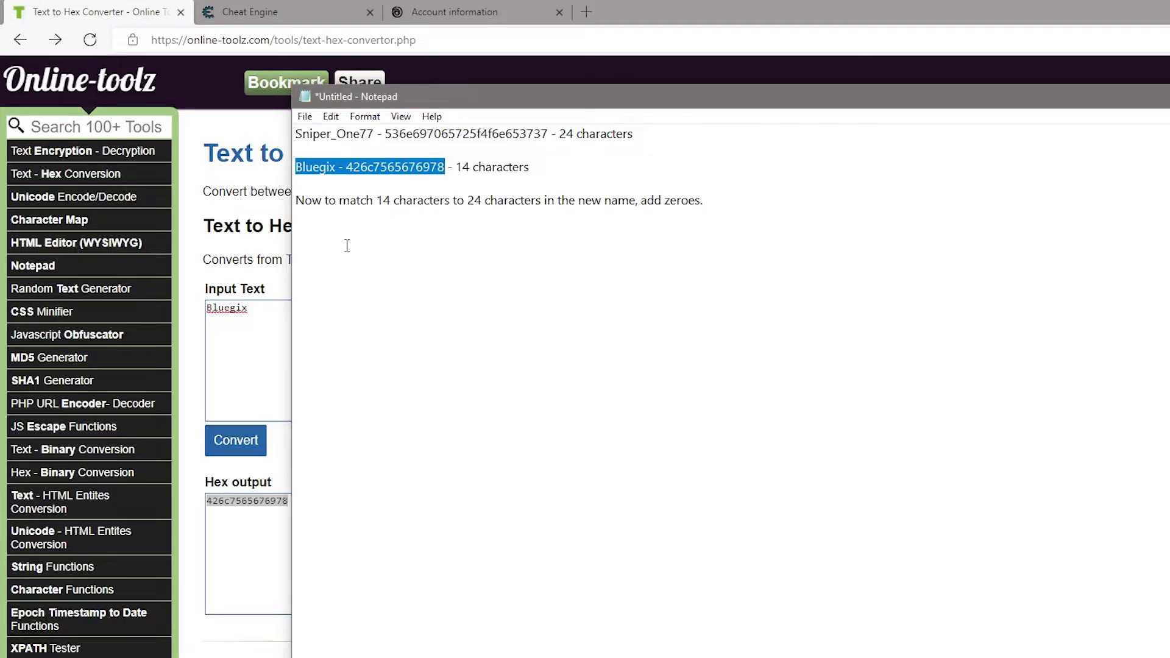
{"action": "left_click", "coordinate": [314, 257]}
{"action": "key", "text": "ctrl+v"}
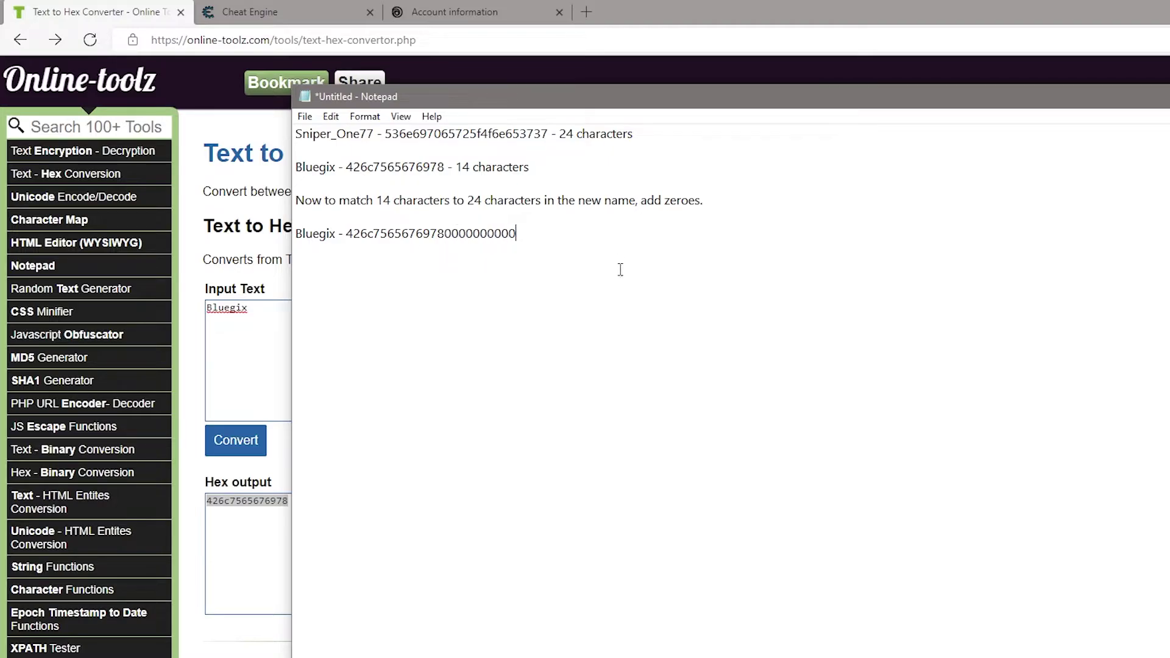
{"action": "key", "text": "alt+Tab"}
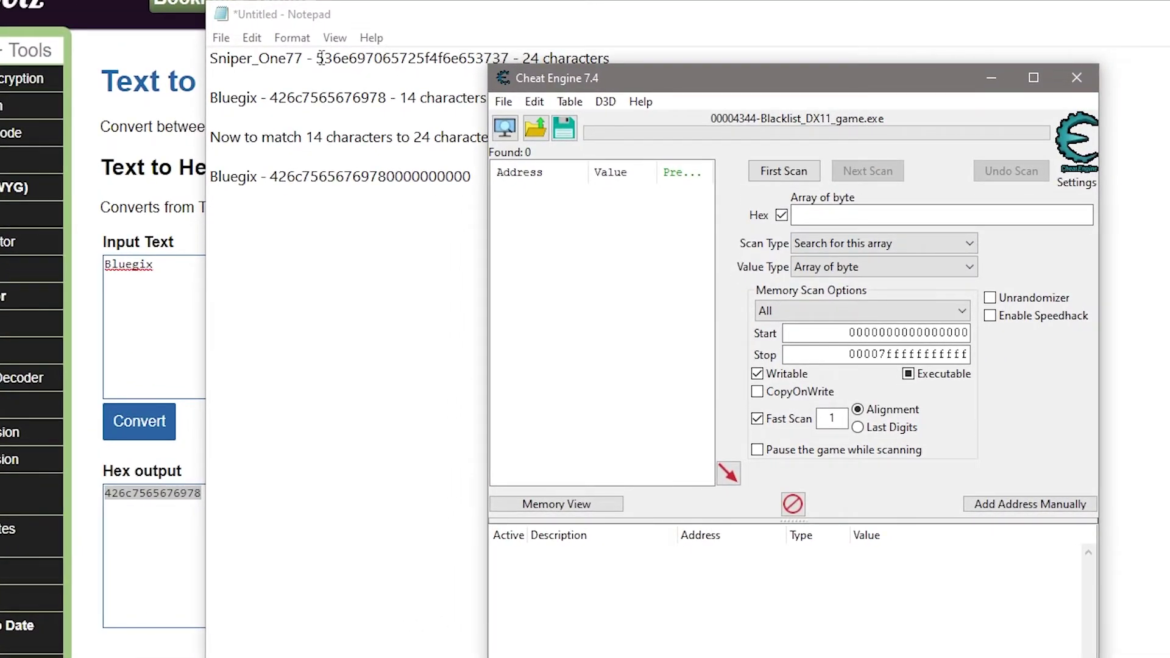
- Run a First Scan for the legacy username's hex byte array, finding 17 addresses
{"action": "left_click_drag", "start_coordinate": [317, 58], "coordinate": [510, 58]}
{"action": "key", "text": "ctrl+c"}
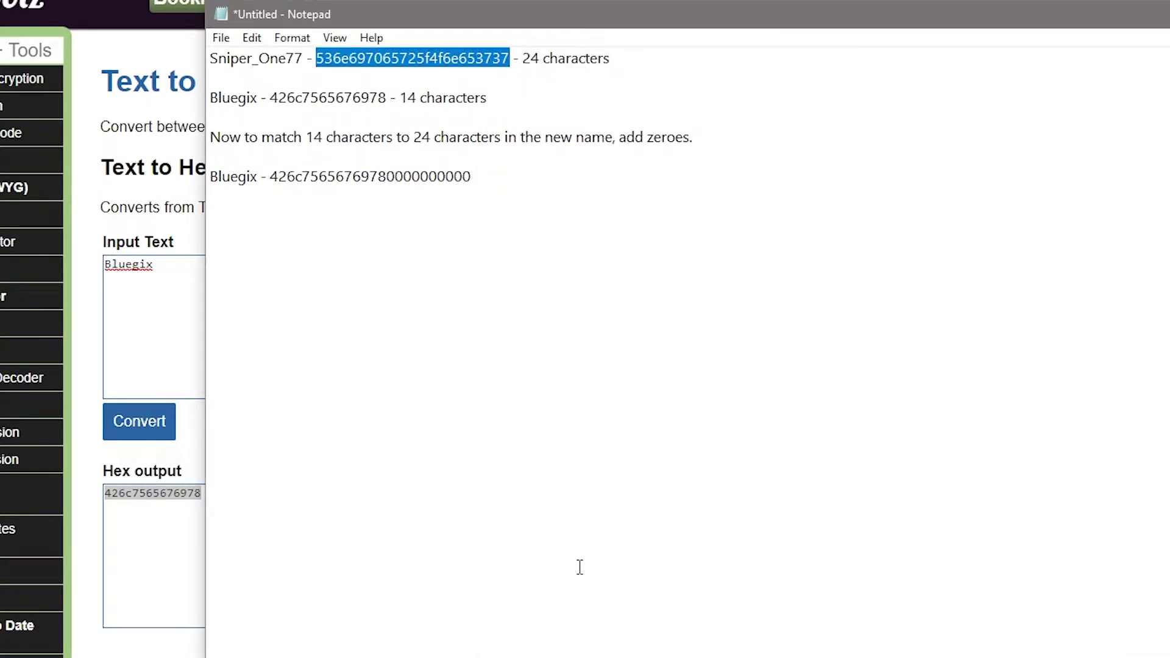
{"action": "key", "text": "alt+Tab"}
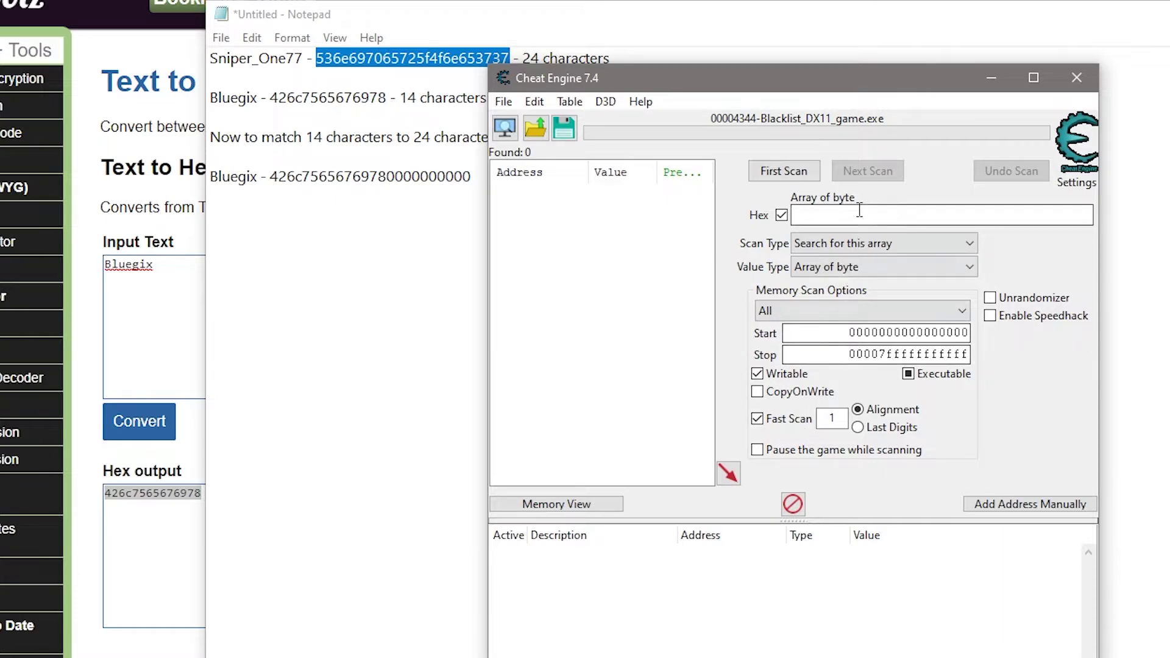
{"action": "key", "text": "ctrl+v"}
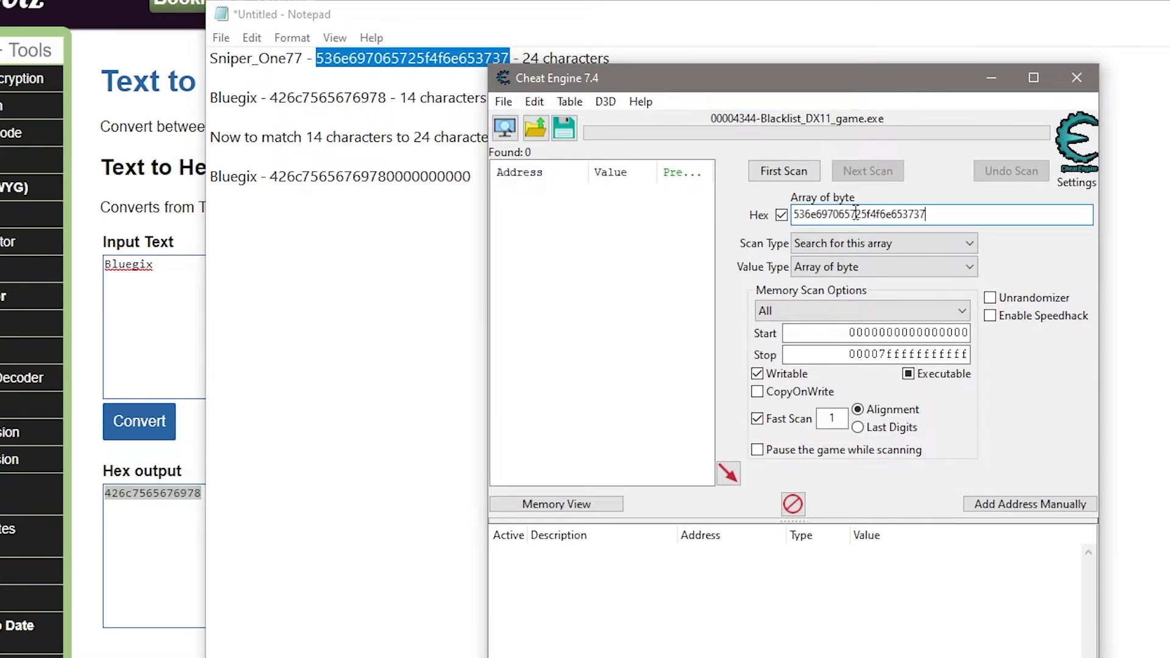
{"action": "left_click", "coordinate": [779, 170]}
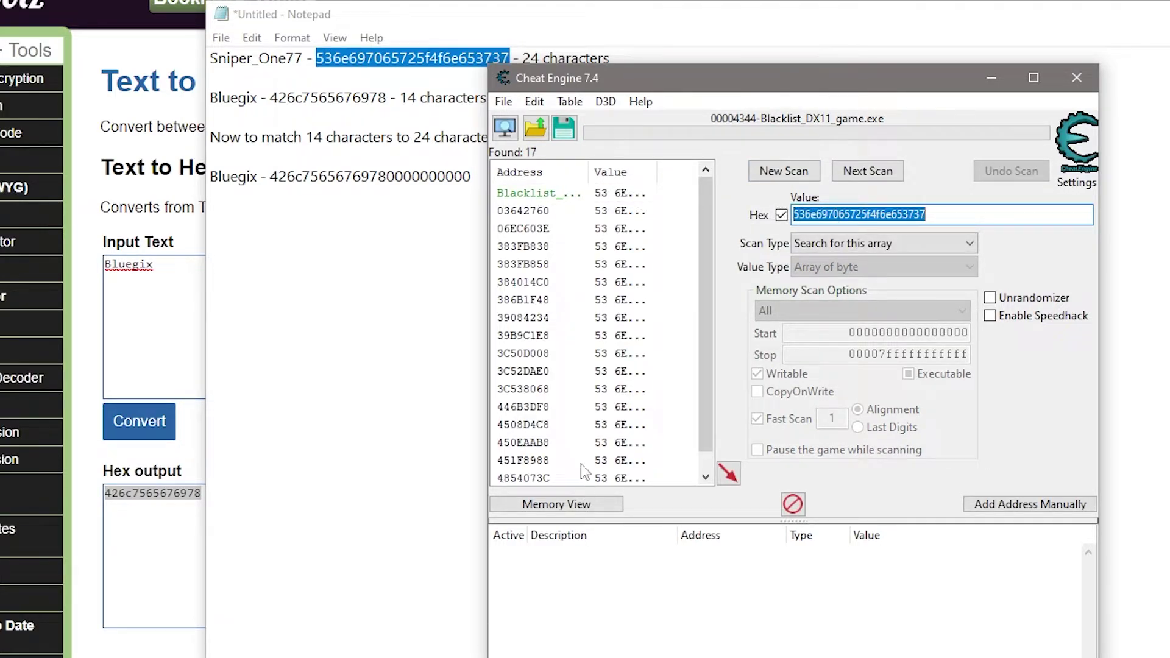
{"action": "left_click", "coordinate": [676, 212]}
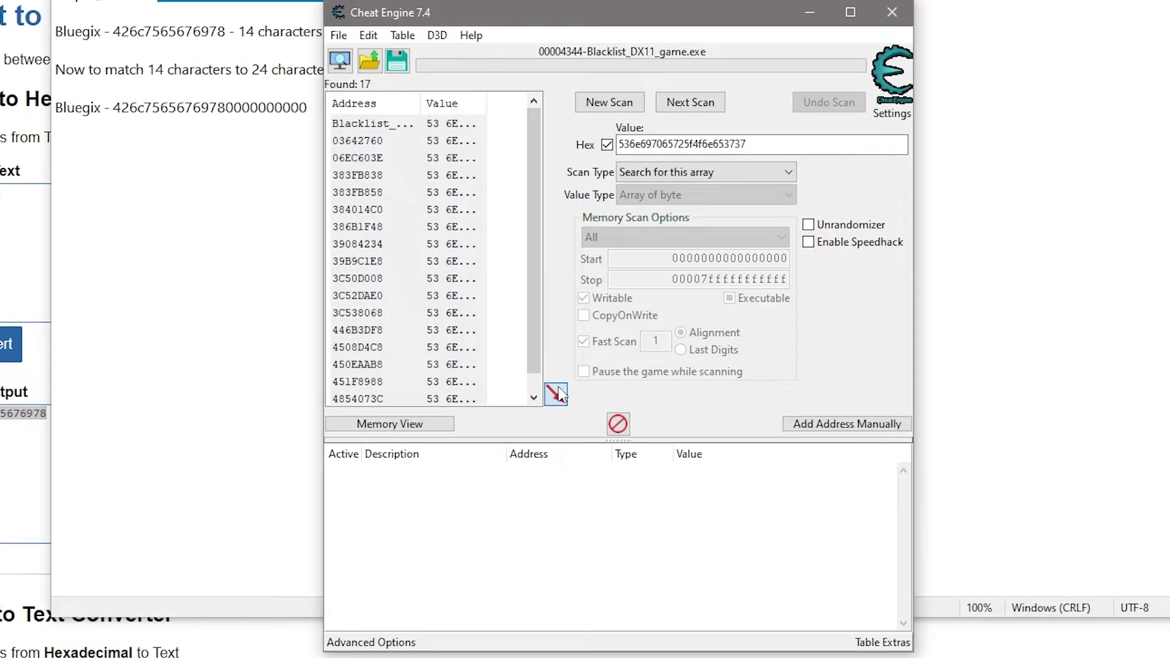
- Add all 17 results to the address list, select them all, and open Change record > Value
{"action": "left_click", "coordinate": [729, 412]}
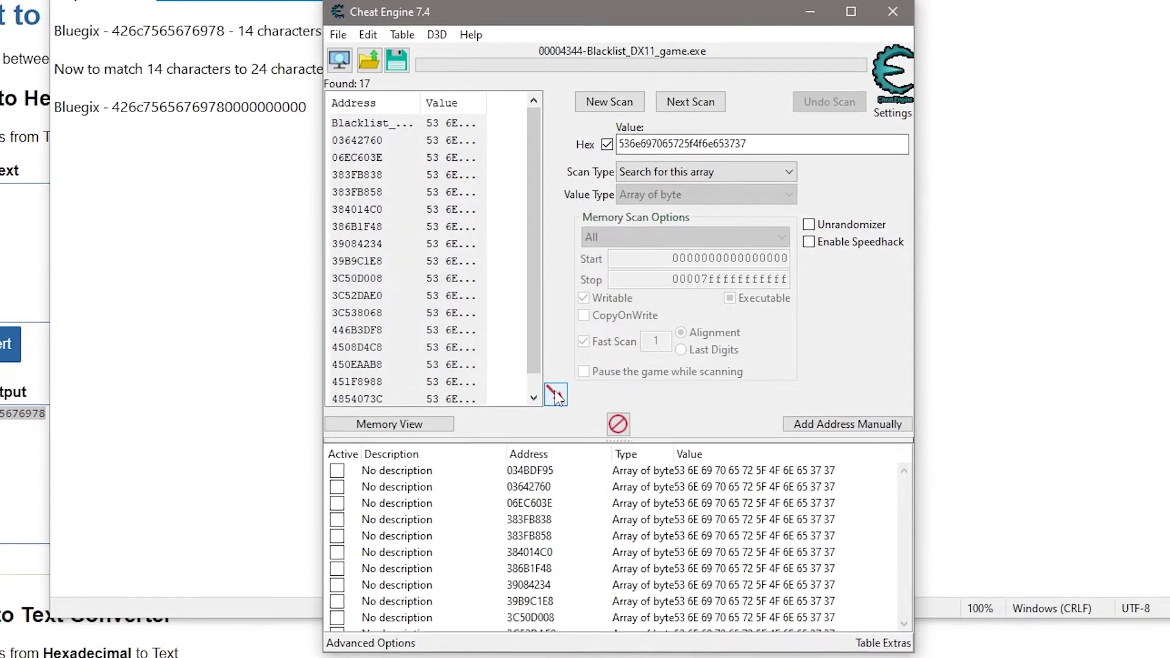
{"action": "left_click", "coordinate": [546, 473]}
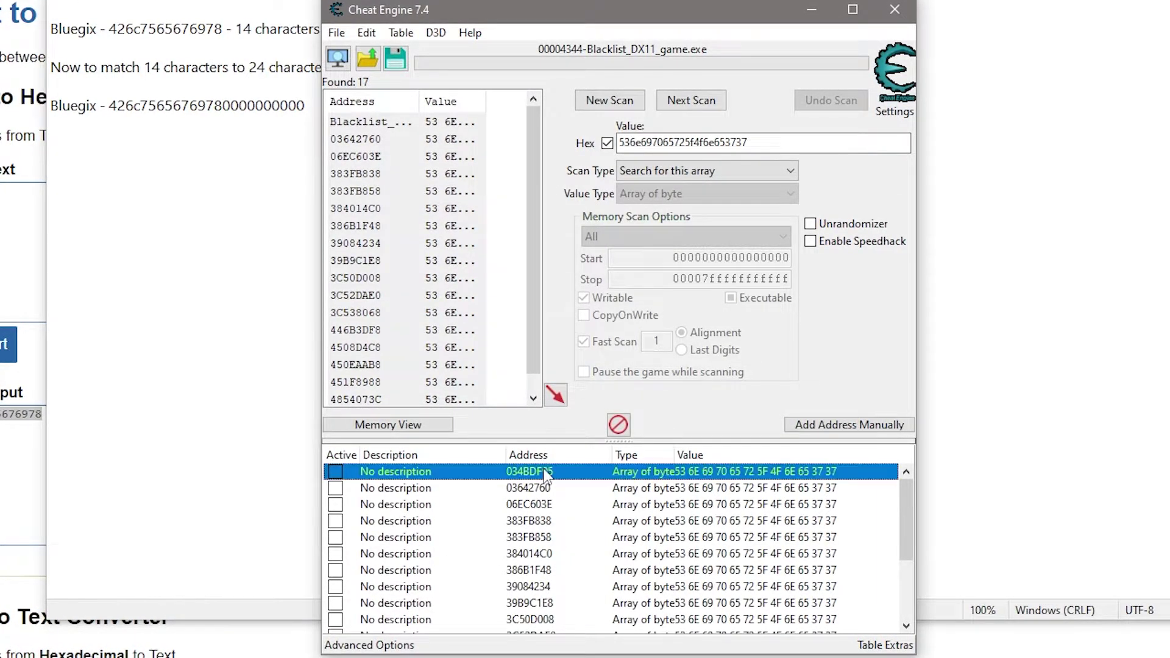
{"action": "key", "text": "ctrl+a"}
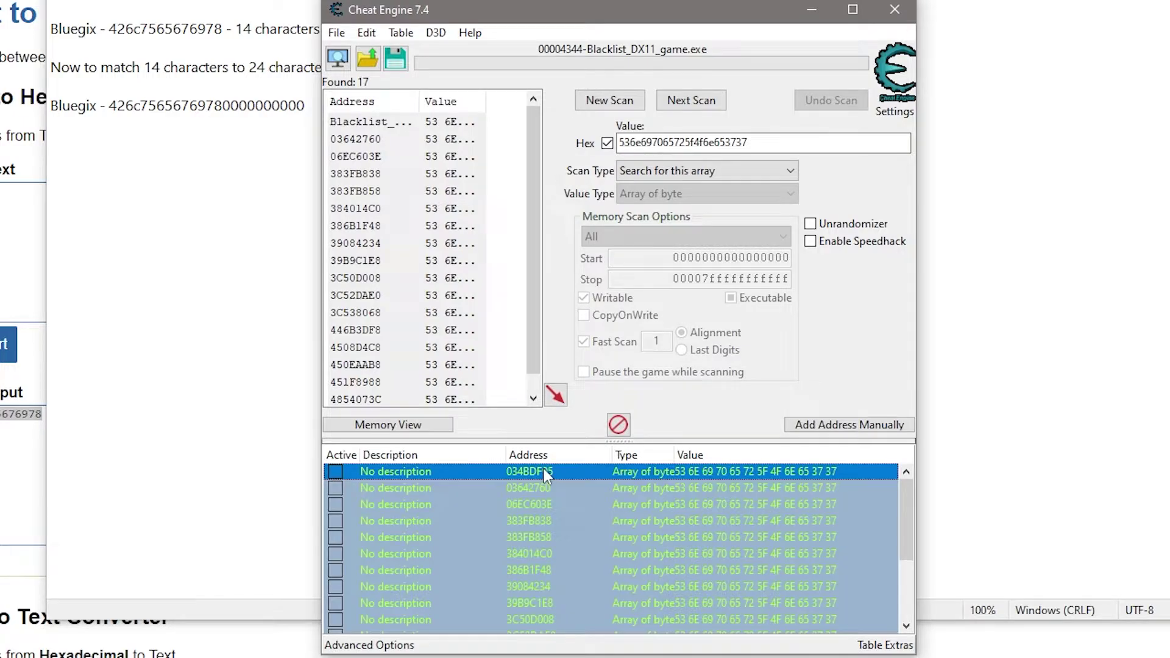
{"action": "right_click", "coordinate": [543, 473]}
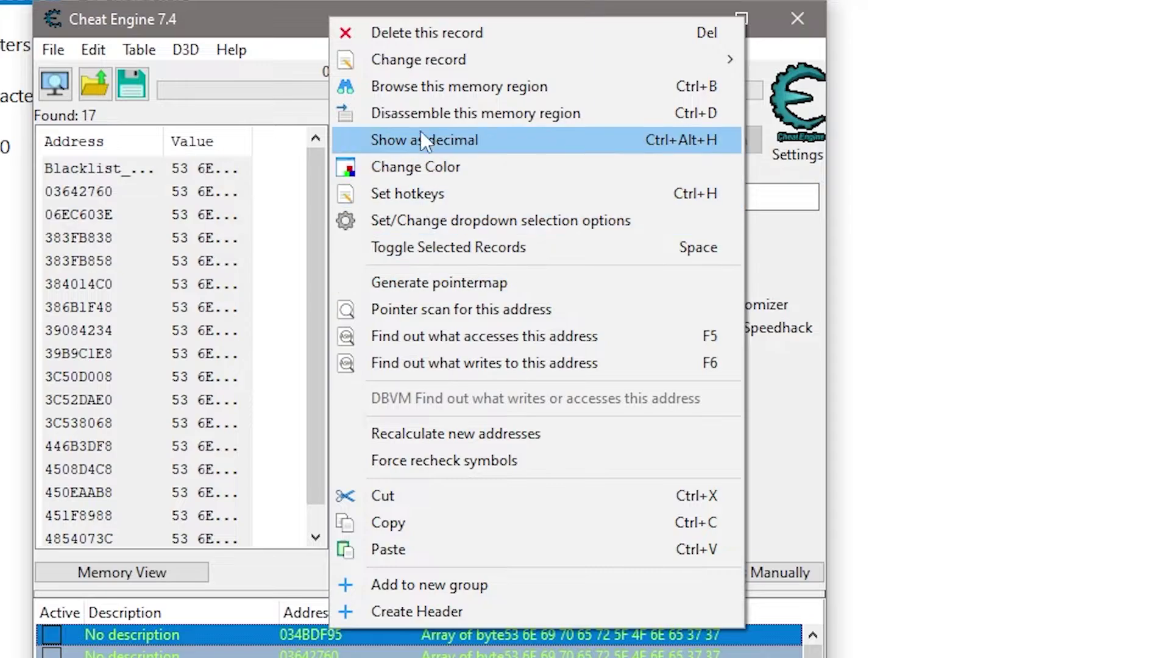
{"action": "mouse_move", "coordinate": [419, 60]}
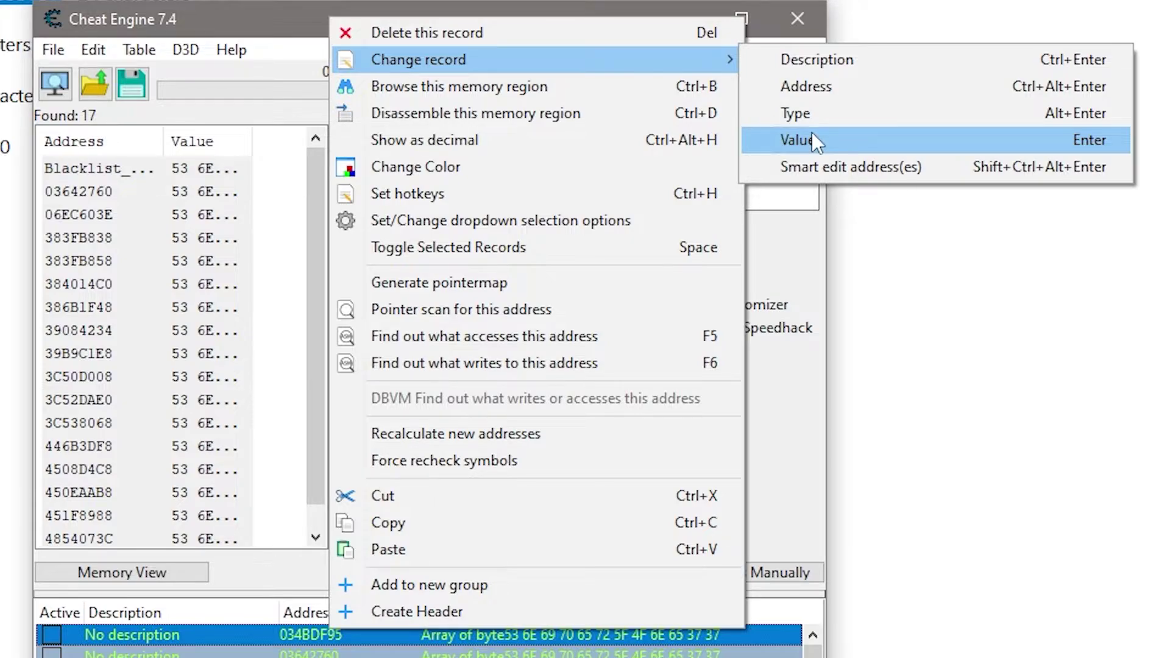
{"action": "left_click", "coordinate": [799, 140]}
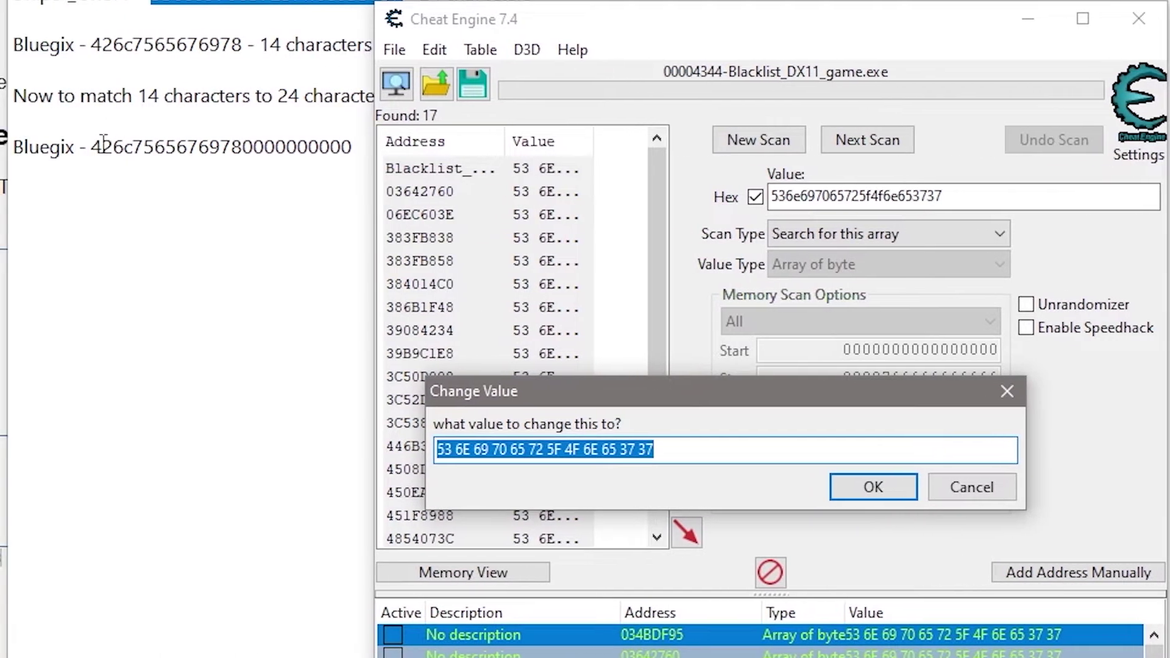
- Copy the zero-padded new-username hex from the notes and apply it to all 17 records
{"action": "left_click_drag", "start_coordinate": [93, 147], "coordinate": [353, 147]}
{"action": "key", "text": "ctrl+c"}
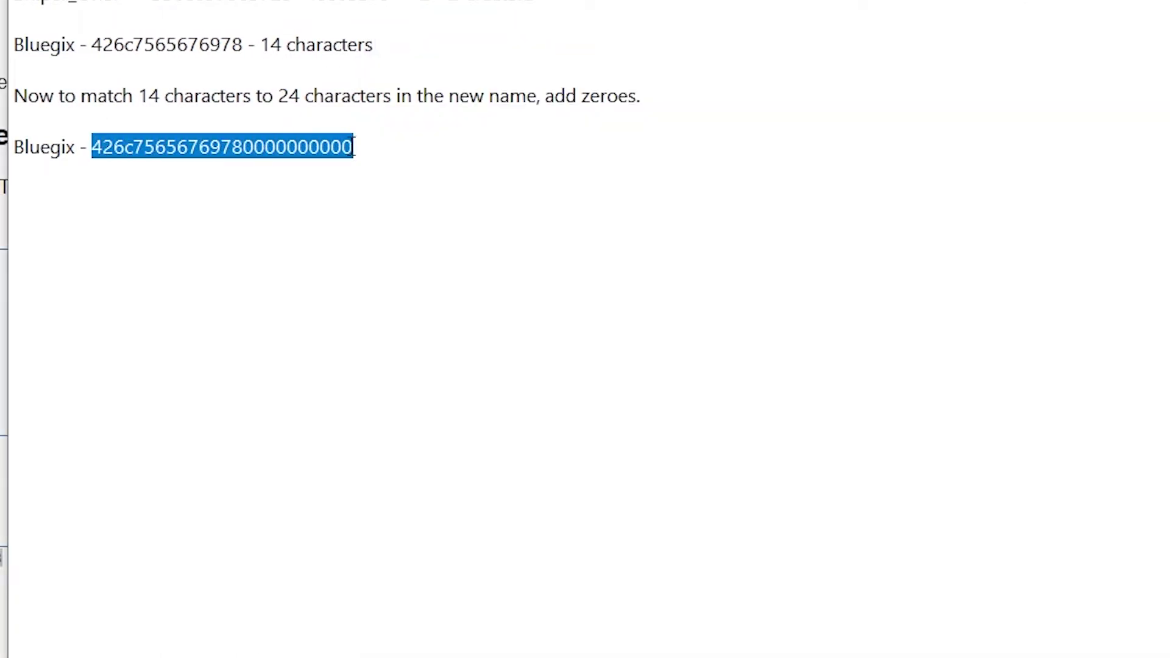
{"action": "key", "text": "alt+Tab"}
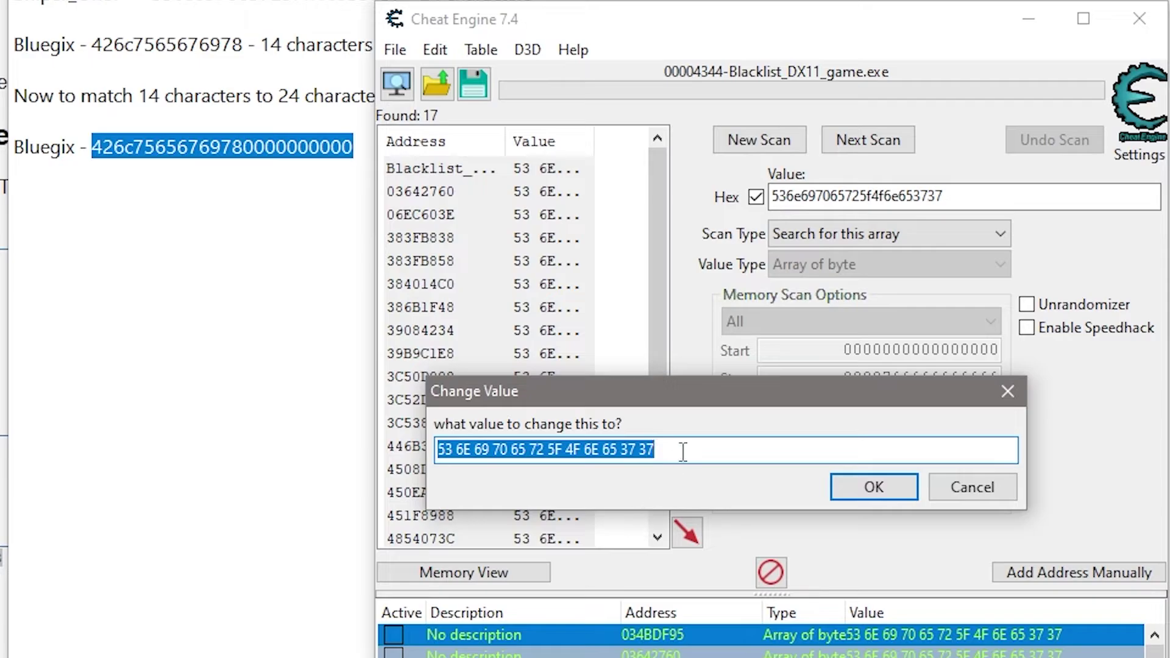
{"action": "key", "text": "ctrl+v"}
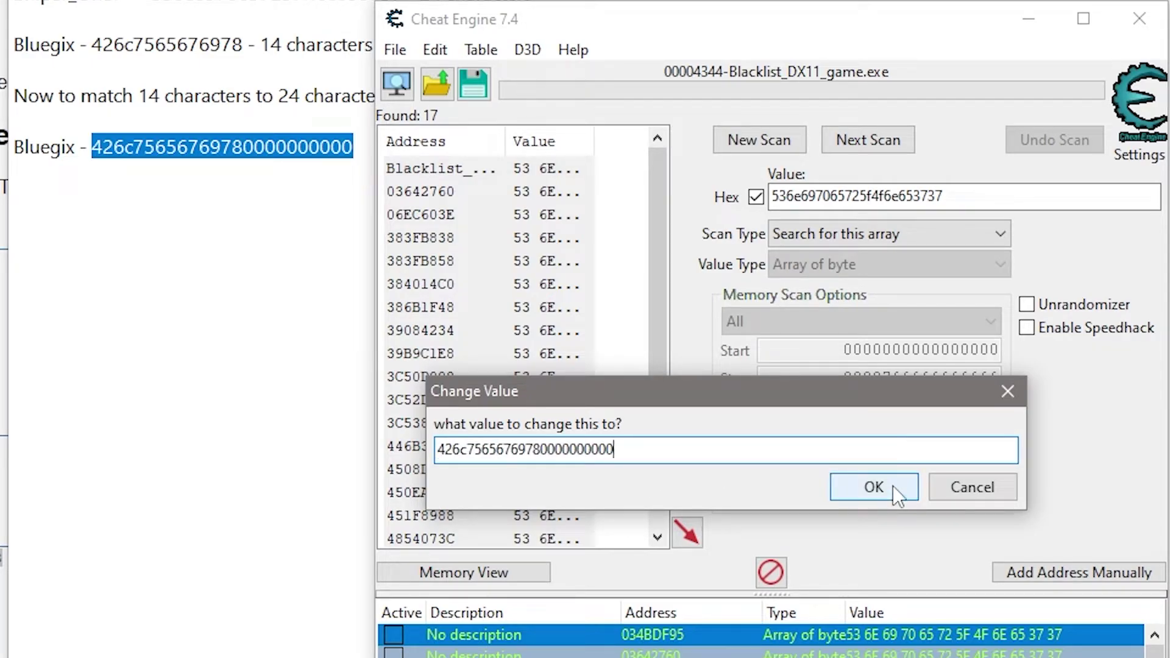
{"action": "left_click", "coordinate": [874, 487]}
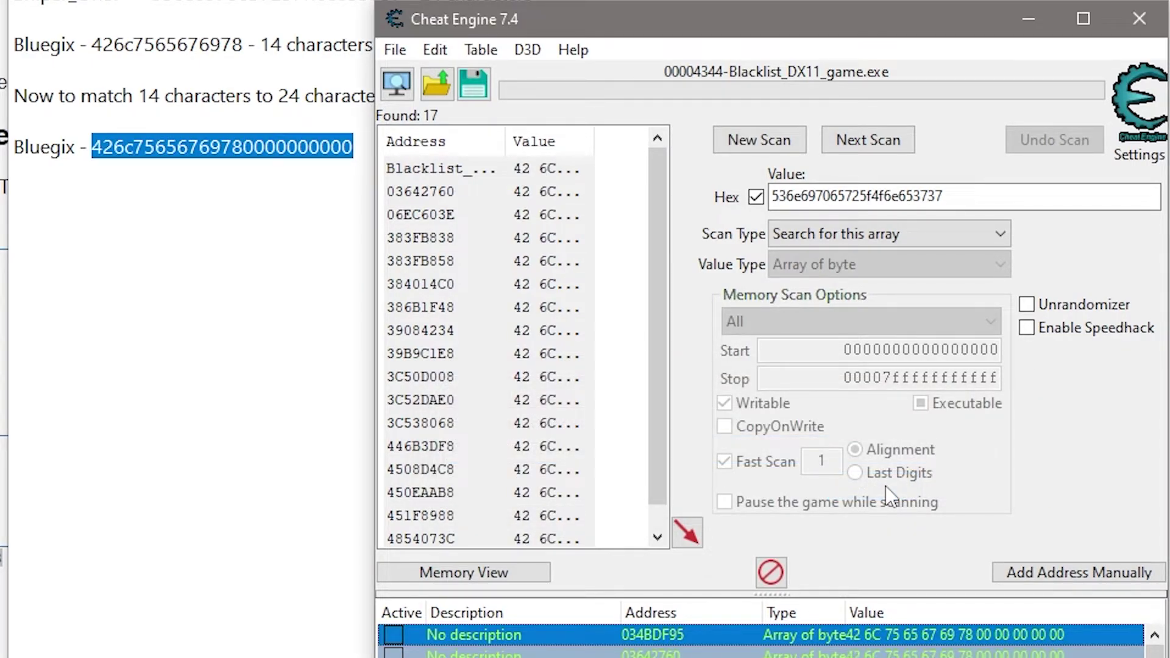
- Run Next Scan to confirm no old-name matches remain, close Cheat Engine without saving, and return to the game
{"action": "left_click", "coordinate": [872, 141]}
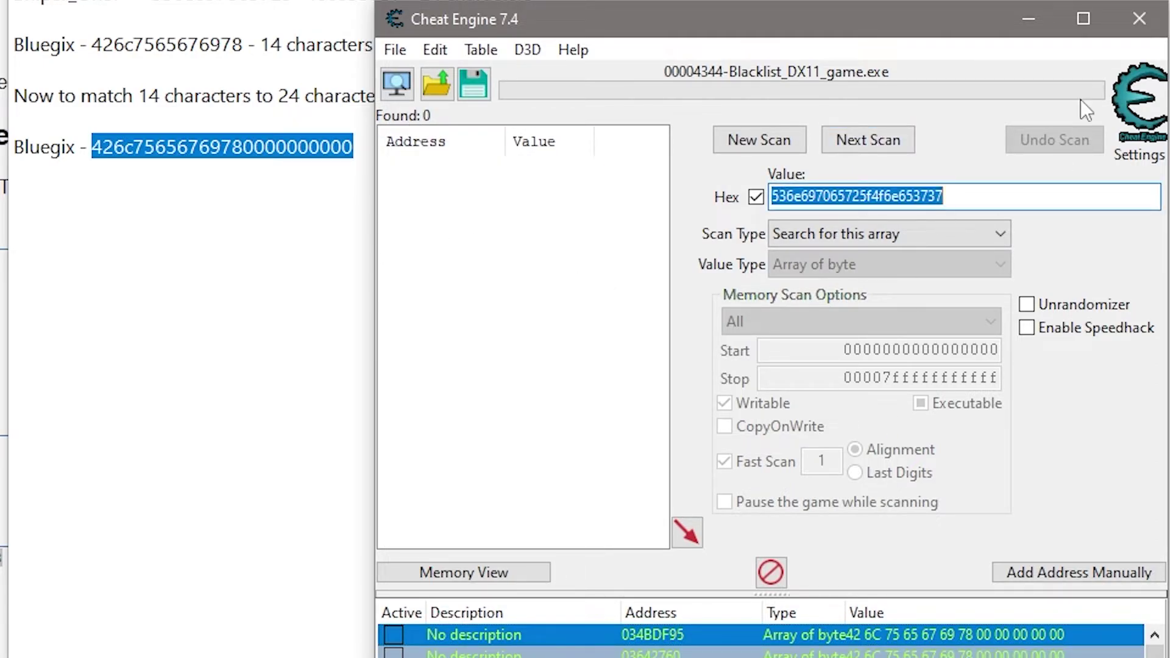
{"action": "left_click", "coordinate": [1129, 22]}
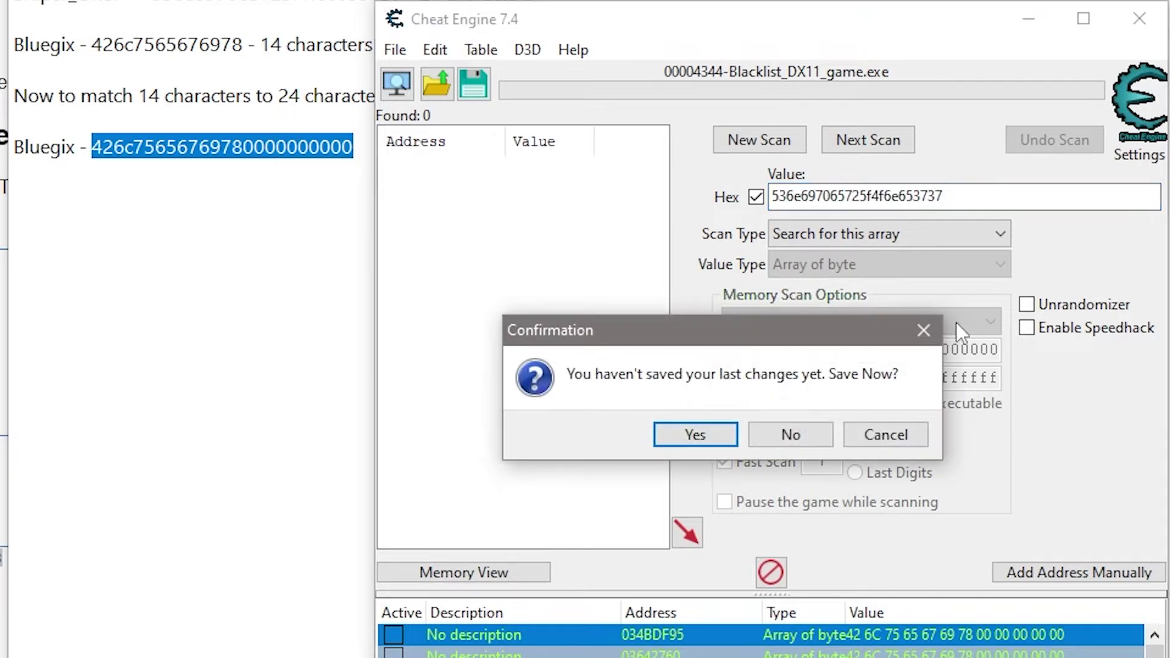
{"action": "left_click", "coordinate": [788, 433]}
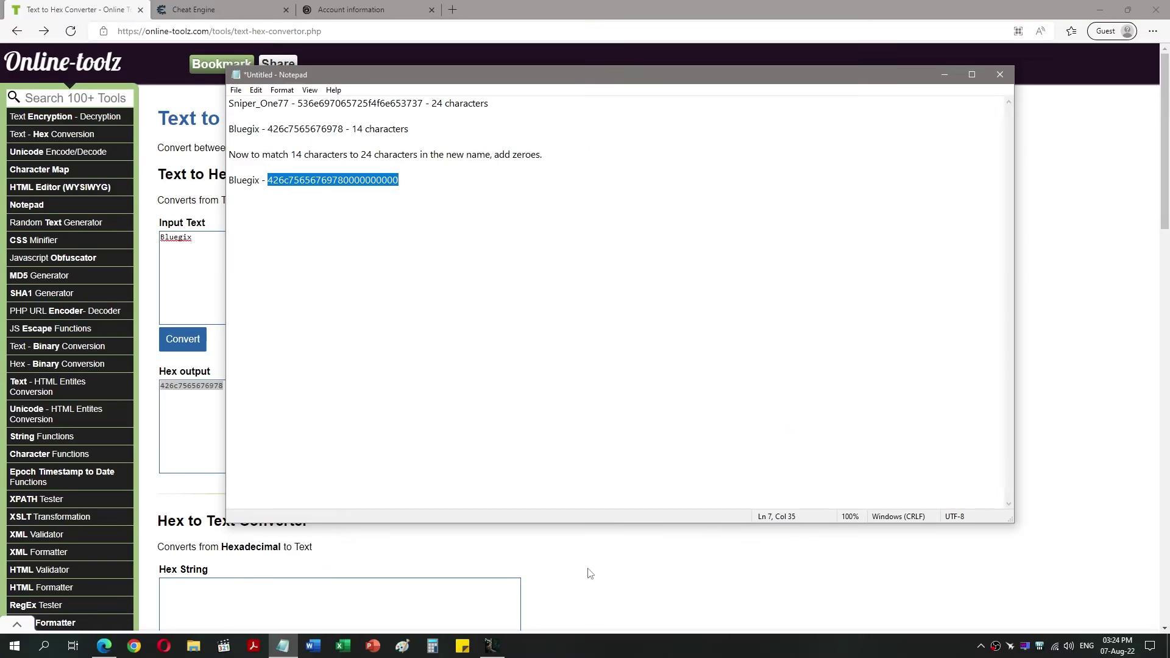
{"action": "left_click", "coordinate": [492, 645]}
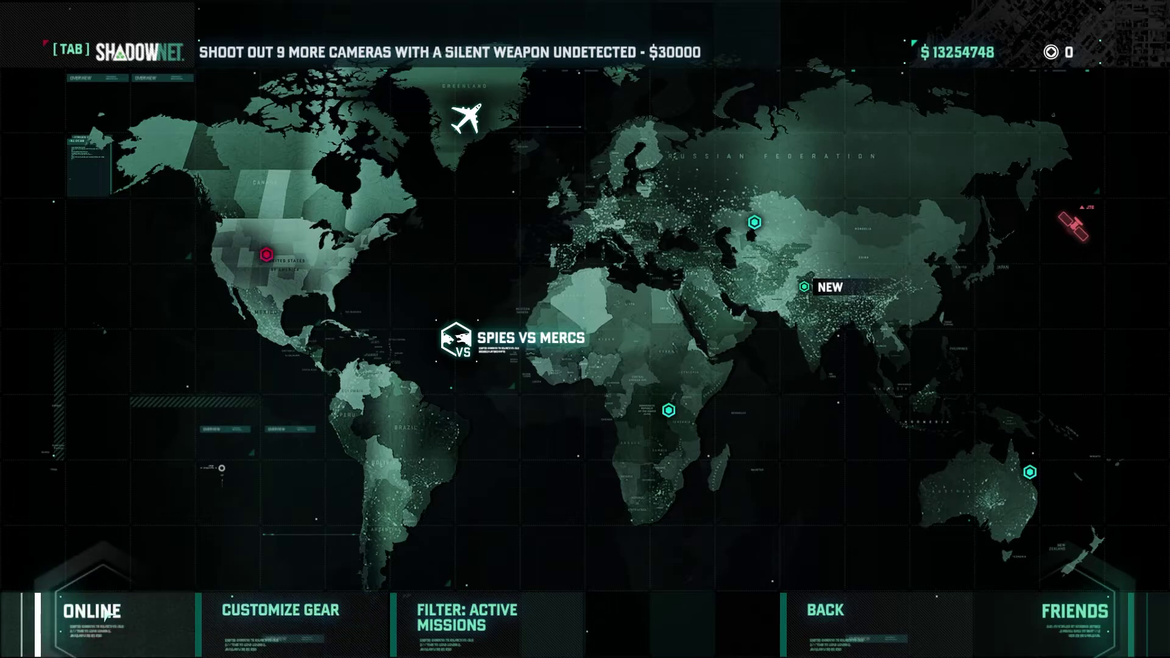
- Check that My Party shows the new username, then go back and open the ShadowNet challenges page
{"action": "left_click", "coordinate": [91, 611]}
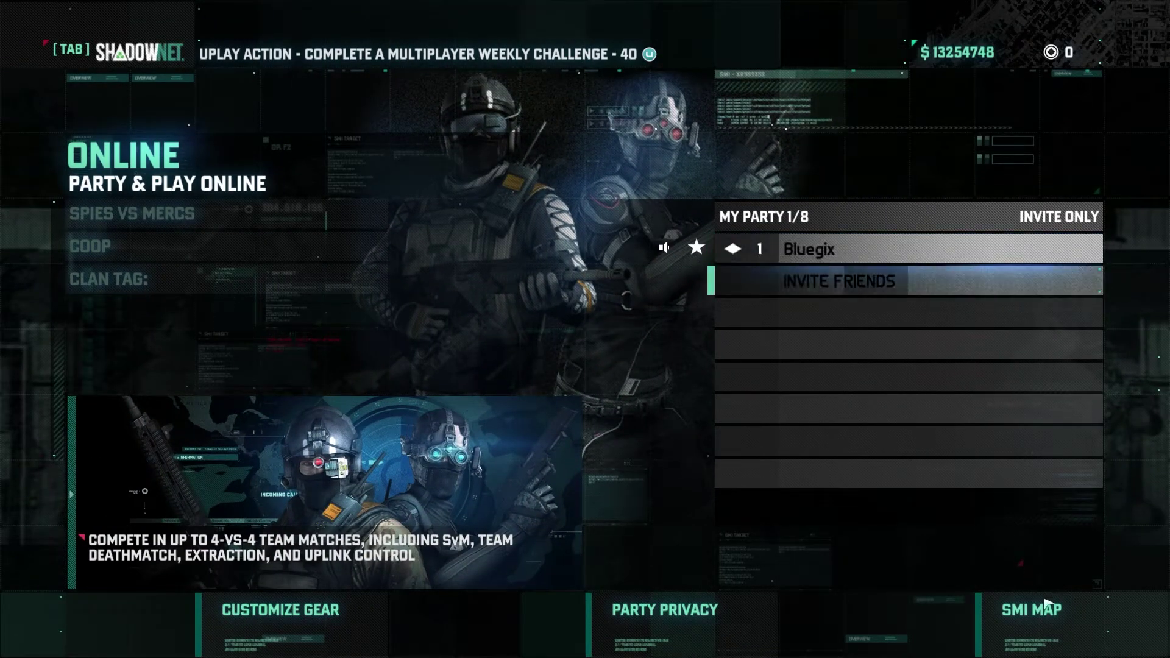
{"action": "key", "text": "Escape"}
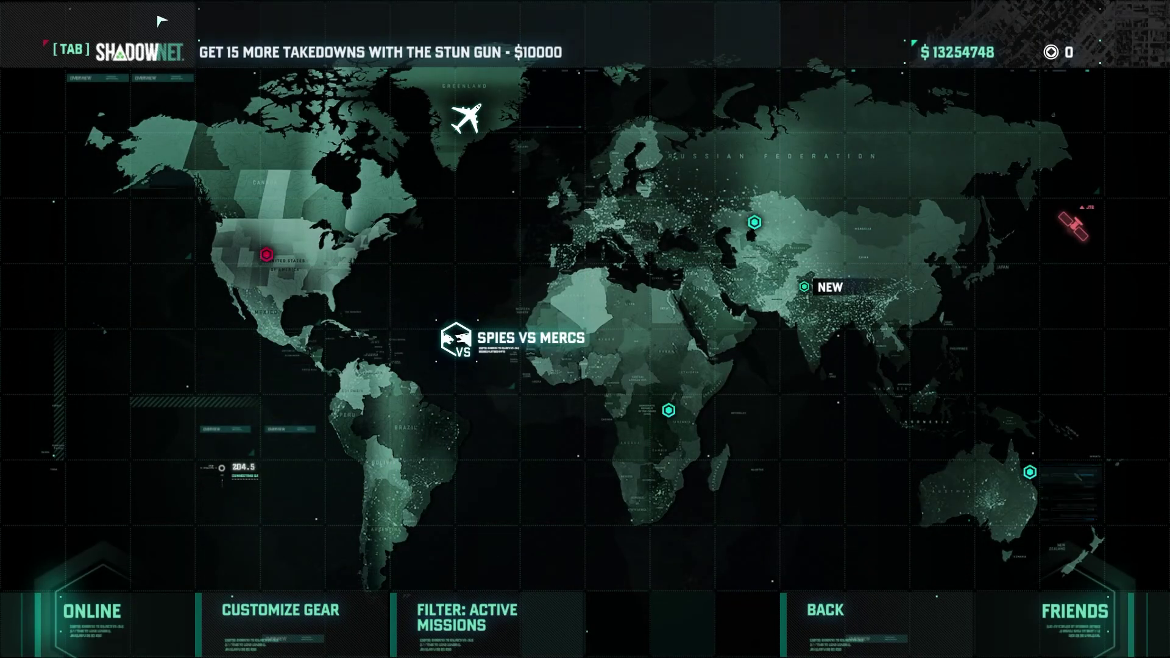
{"action": "key", "text": "Tab"}
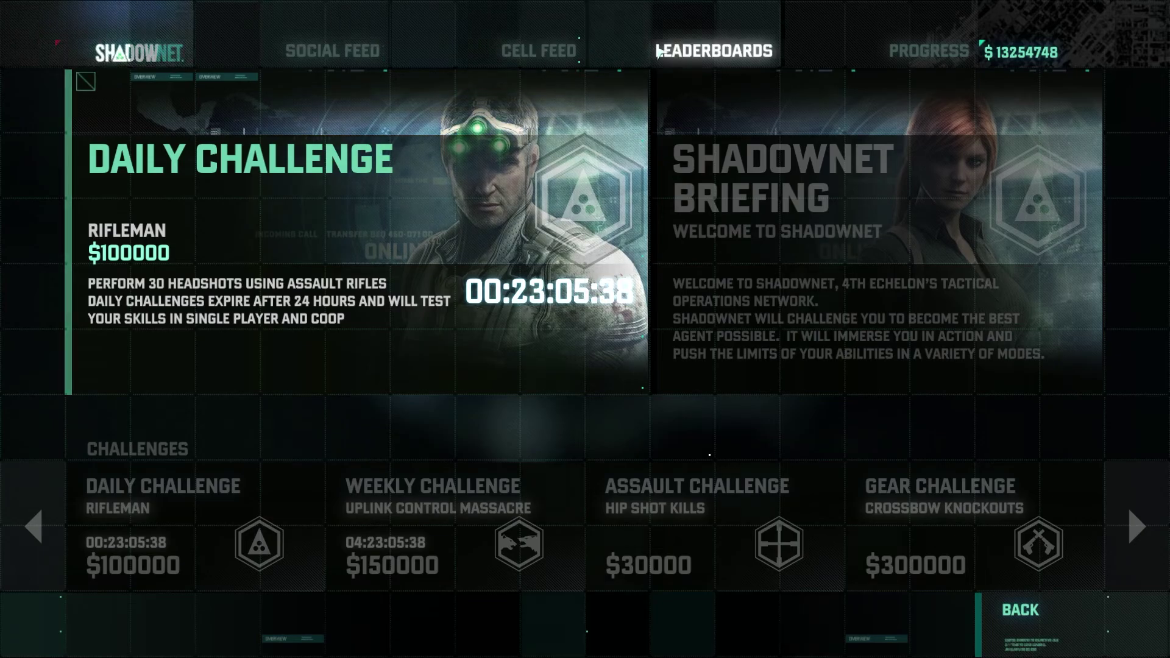